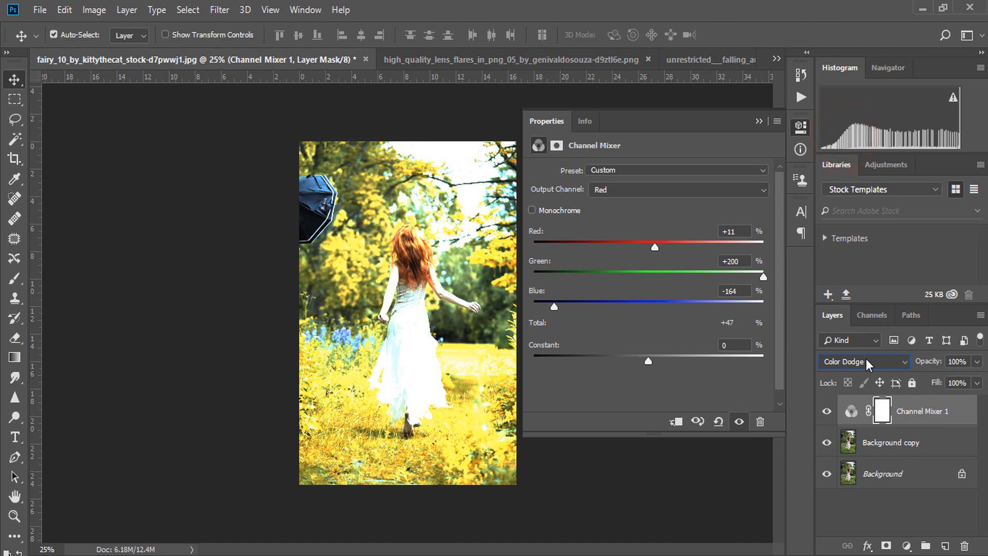
- Set the Channel Mixer 1 layer's blend mode to Lighter Color and fine-tune the Blue and Red amounts of its Red output channel
click(866, 362)
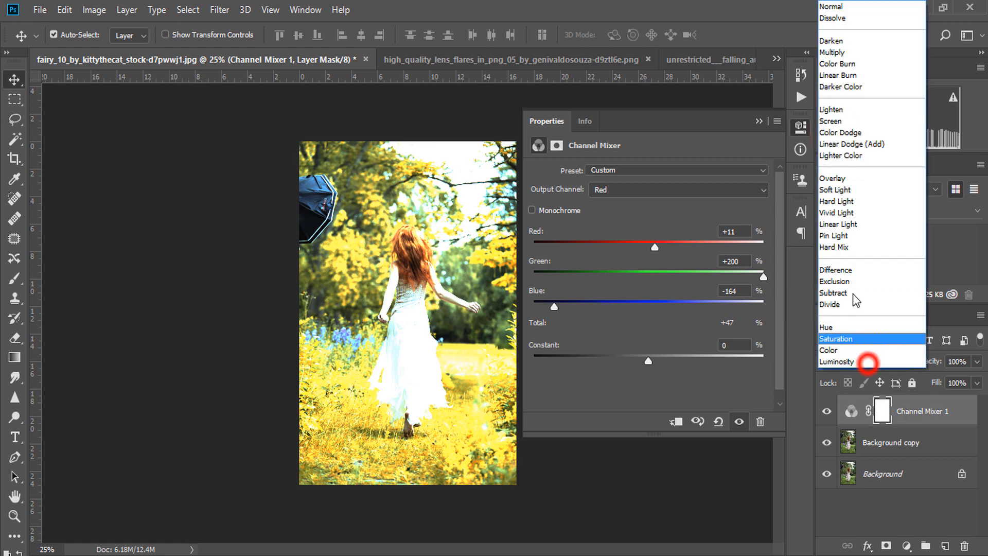
click(858, 154)
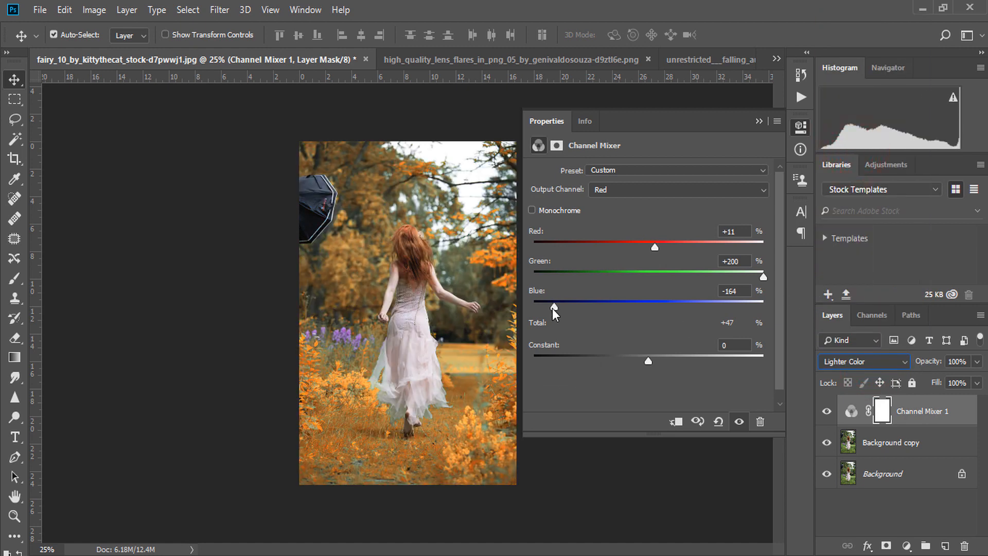
mouse_move(552, 309)
mouse_down()
mouse_move(573, 311)
mouse_move(547, 306)
mouse_up()
mouse_move(655, 249)
mouse_down()
mouse_move(672, 247)
mouse_move(647, 245)
mouse_move(654, 245)
mouse_up()
click(759, 122)
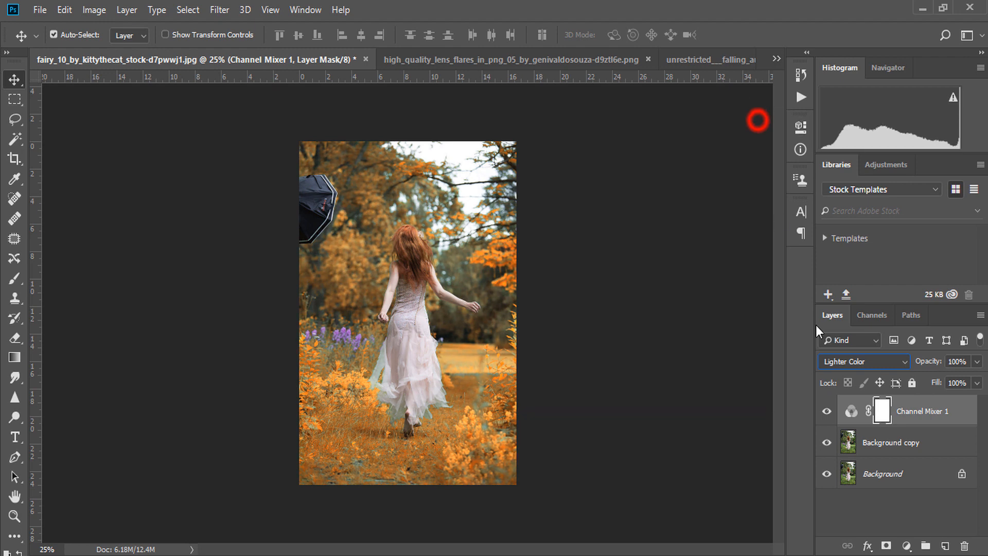
- Patch the umbrella out of the Background copy layer using the foliage beside it as the source, and deselect
click(872, 446)
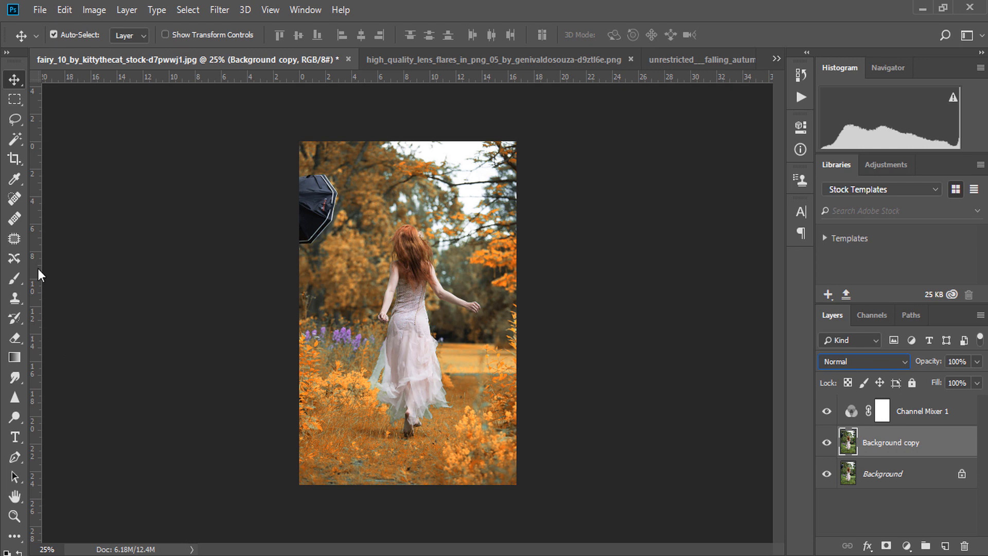
click(14, 239)
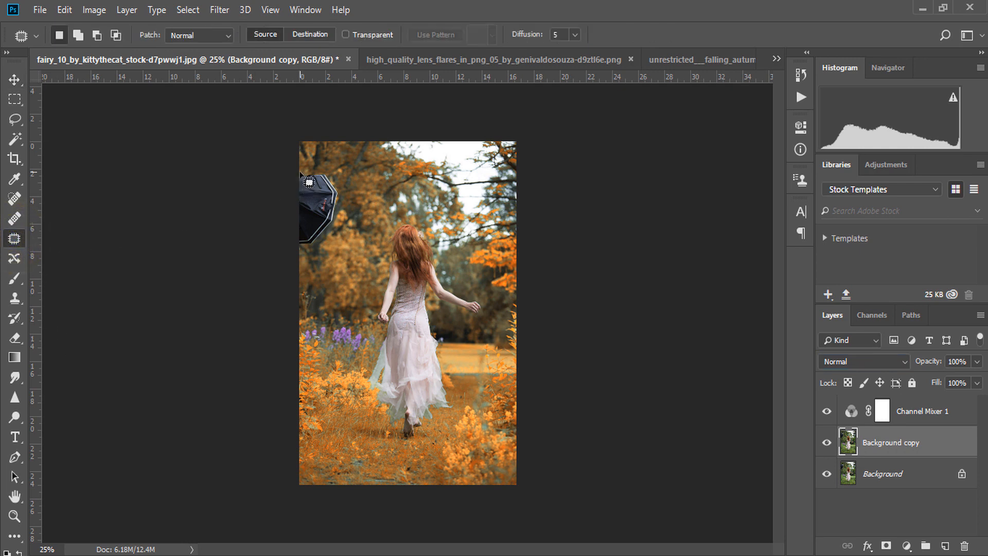
mouse_move(300, 172)
mouse_down()
mouse_move(338, 180)
mouse_move(343, 229)
mouse_move(291, 261)
mouse_move(279, 228)
mouse_move(292, 171)
mouse_move(354, 257)
mouse_move(362, 217)
mouse_up()
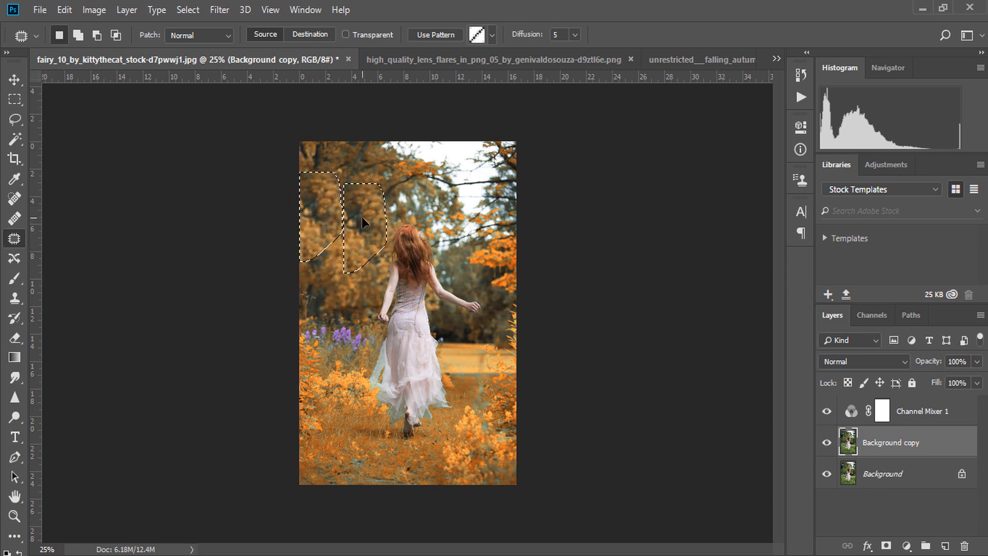
right_click(320, 206)
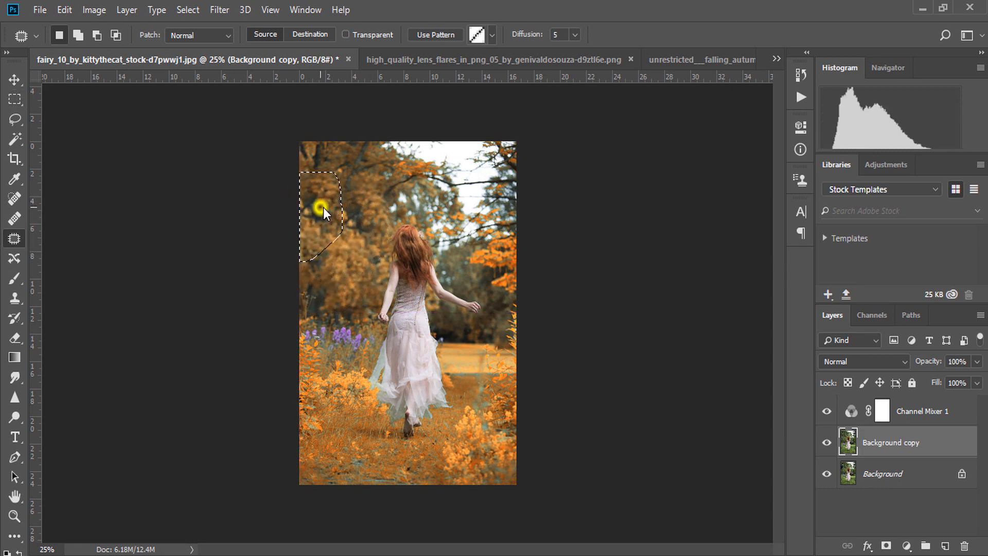
click(346, 166)
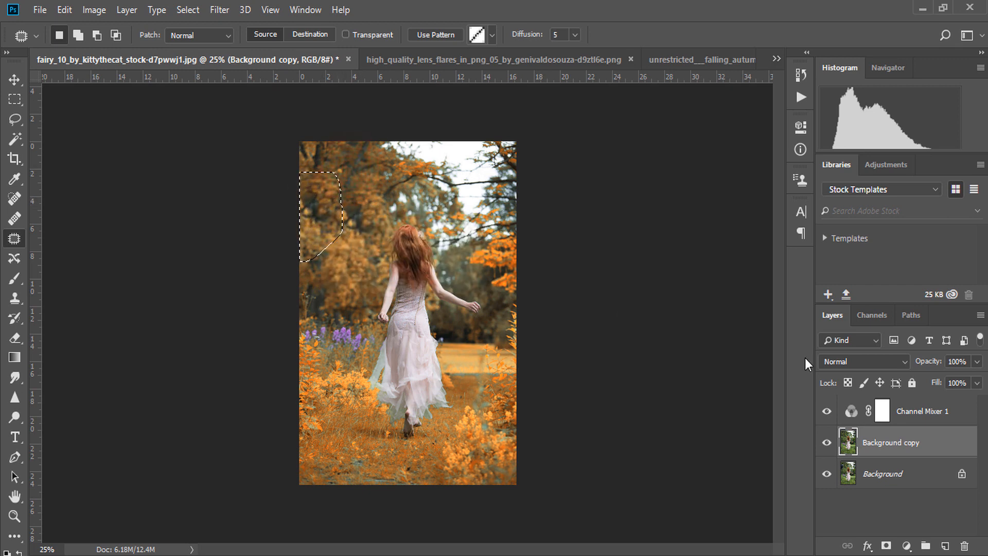
click(14, 80)
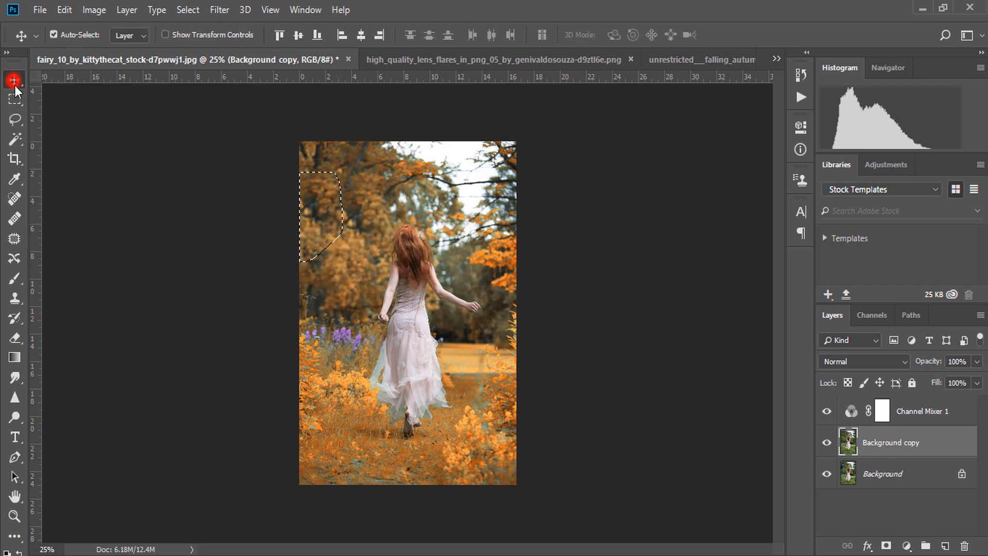
right_click(376, 192)
click(323, 211)
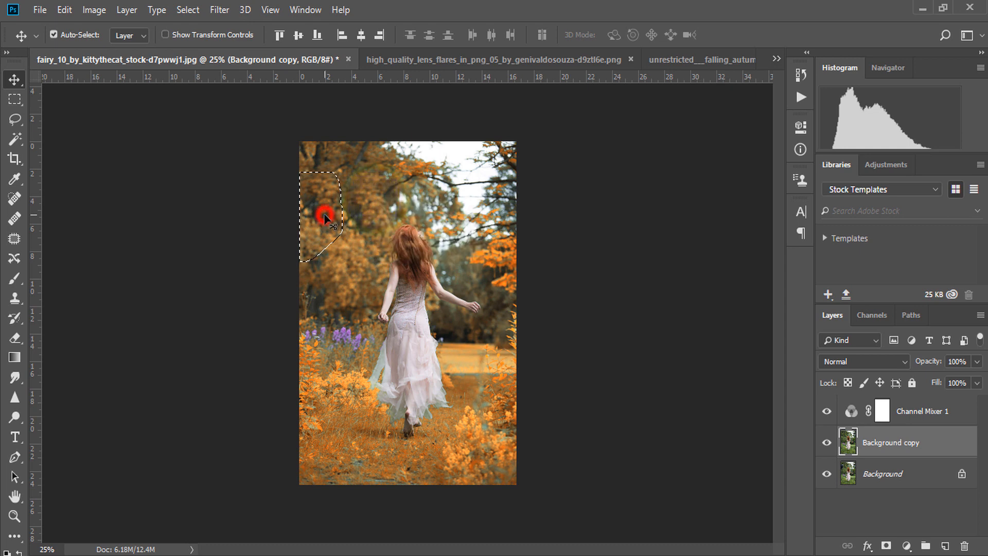
key(ctrl+d)
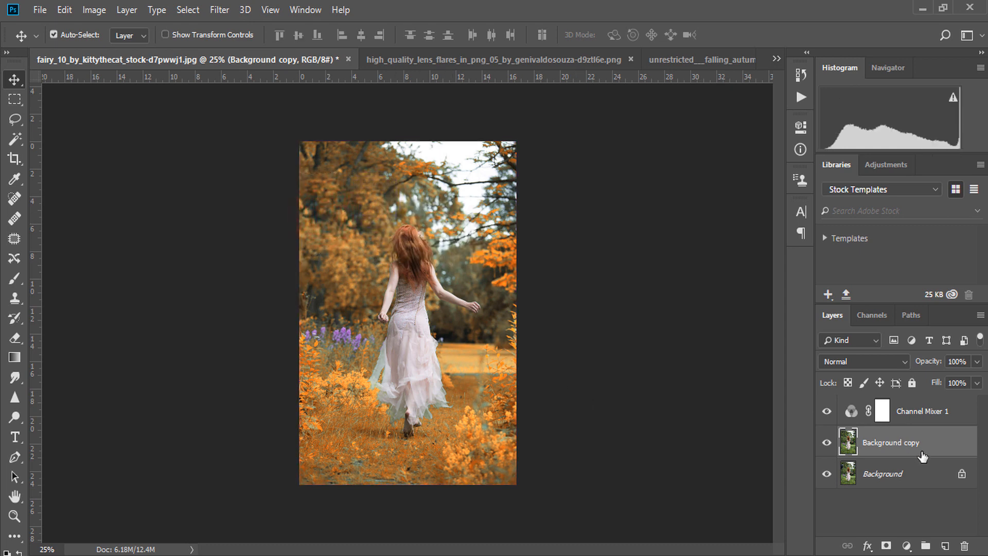
- Stamp all visible layers into a new layer above Channel Mixer 1
click(938, 406)
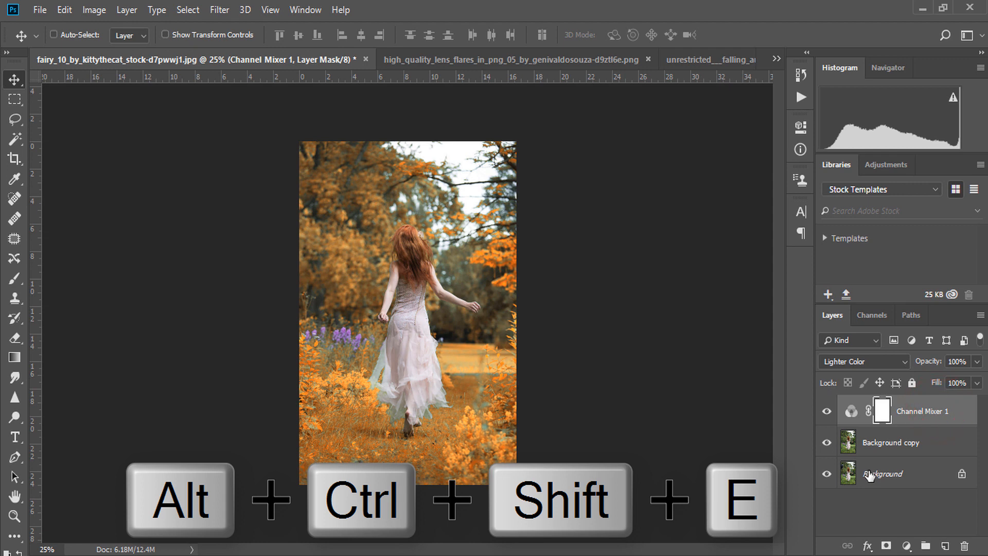
key(ctrl+alt+shift+e)
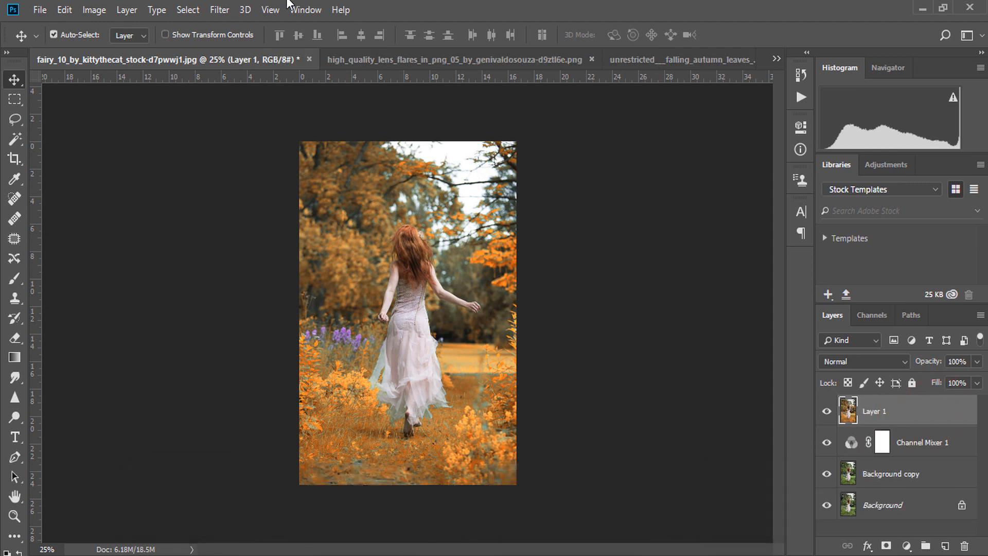
- Apply the Camera Raw Filter to Layer 1 and set Temperature to +6 and Tint to +24
click(220, 9)
click(274, 105)
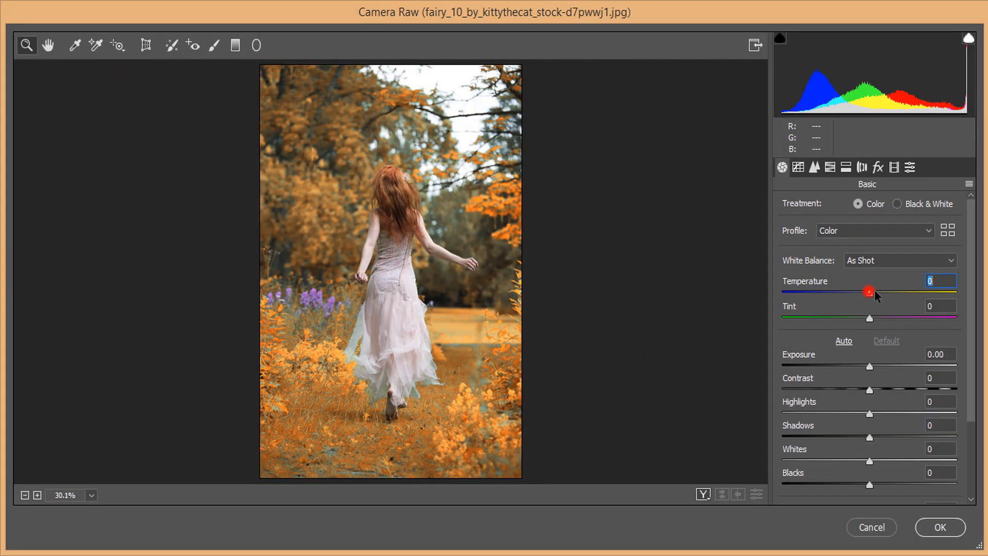
drag(875, 296, 892, 321)
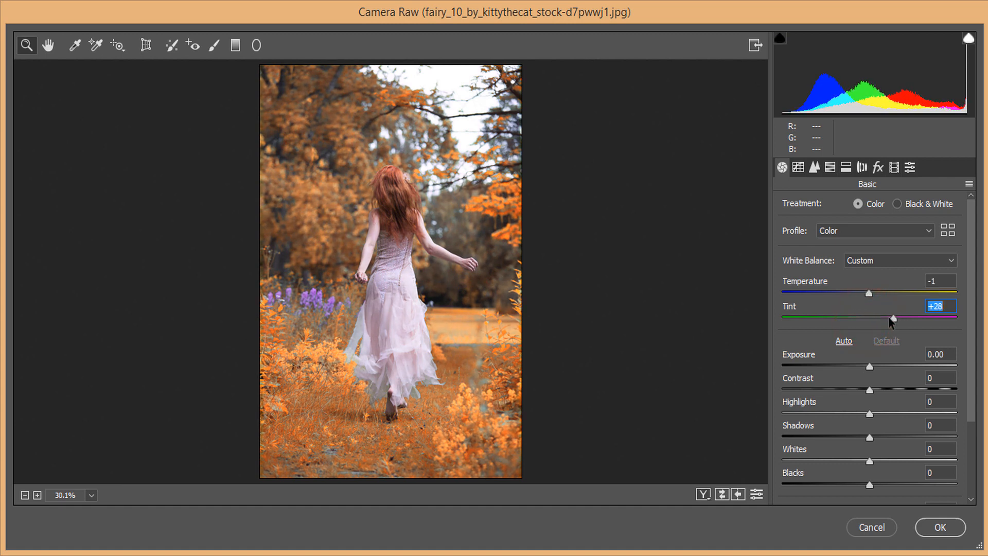
click(874, 294)
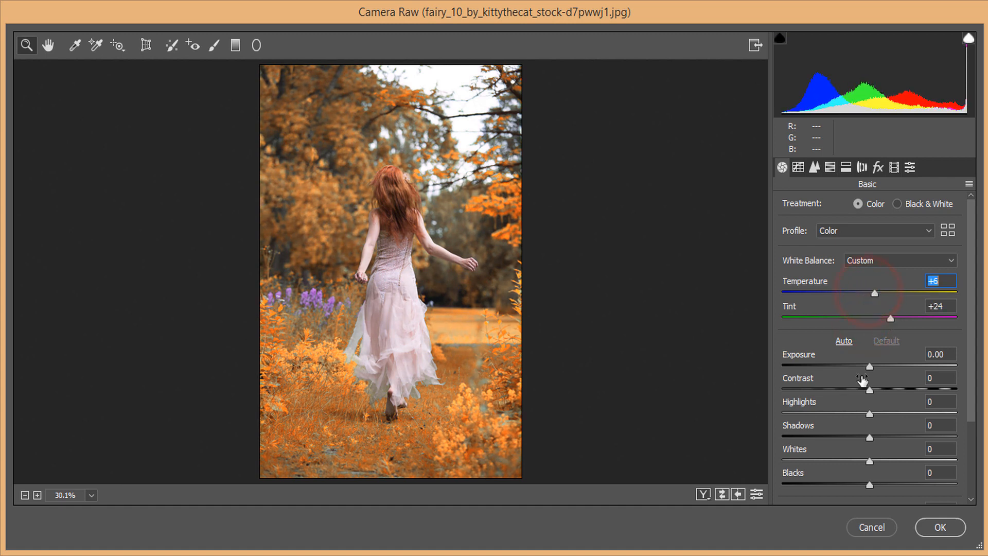
- Set Highlights to -61, Shadows to +12, Whites to -3 and Blacks to -38, and lower Vibrance slightly
drag(868, 415, 816, 415)
drag(872, 436, 836, 475)
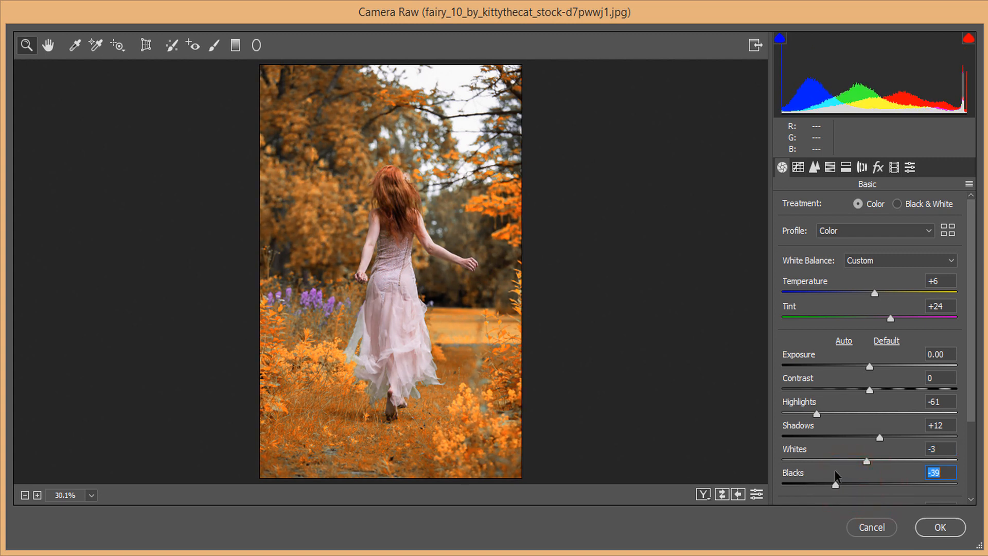
scroll(843, 423, down, 2)
scroll(878, 462, down, 4)
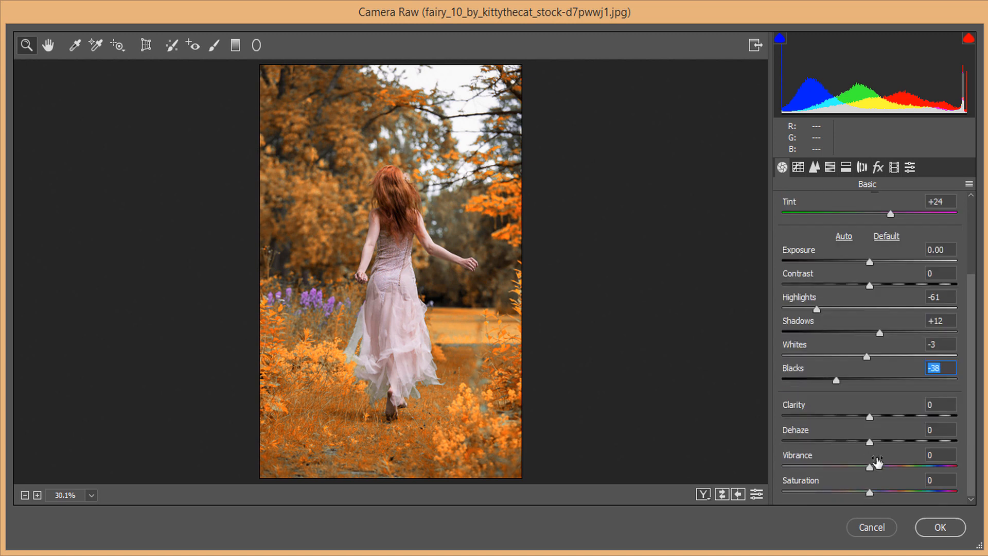
mouse_move(868, 471)
mouse_down()
mouse_move(855, 466)
mouse_move(864, 469)
mouse_up()
scroll(849, 236, up, 4)
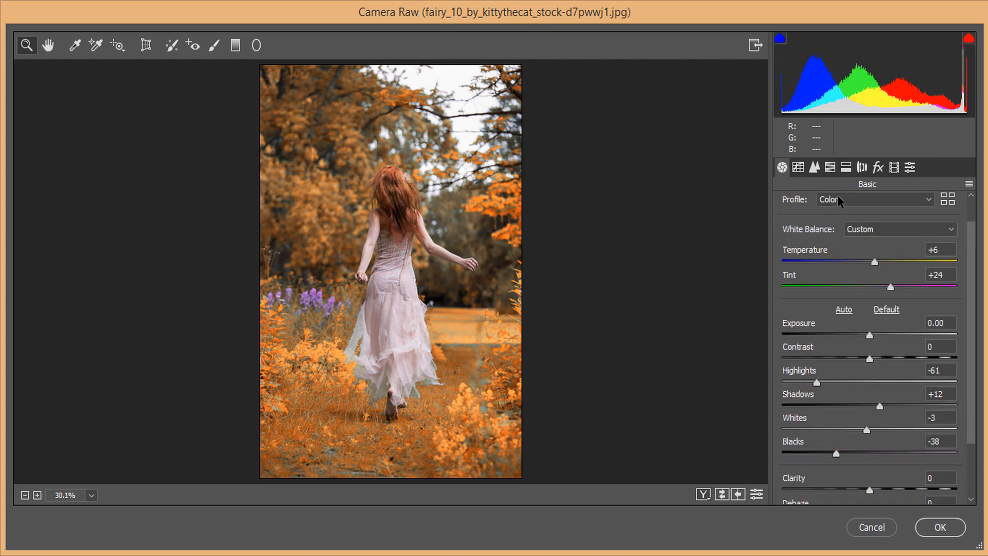
- Set the Luminance noise reduction to 9 and apply the Camera Raw adjustments
click(814, 168)
drag(801, 357, 822, 358)
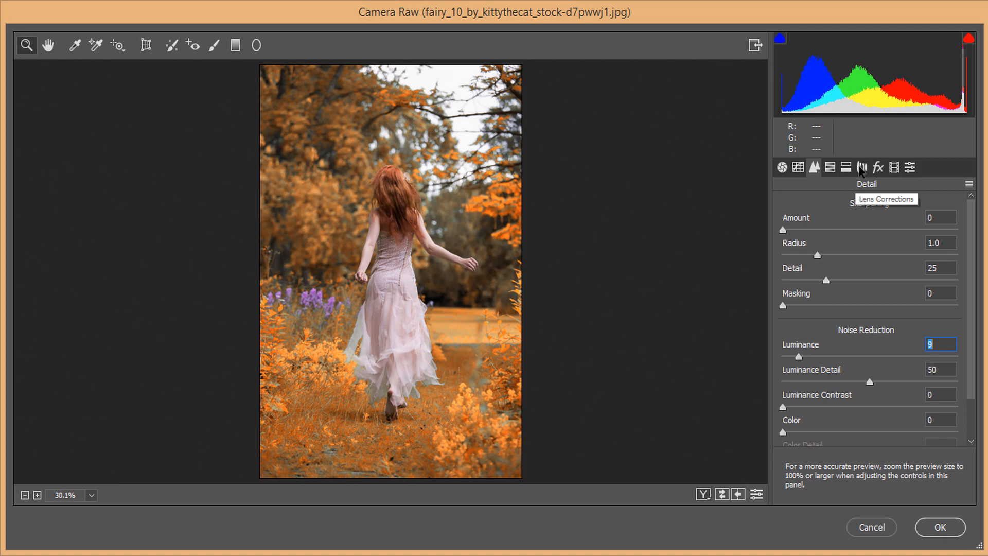
click(941, 527)
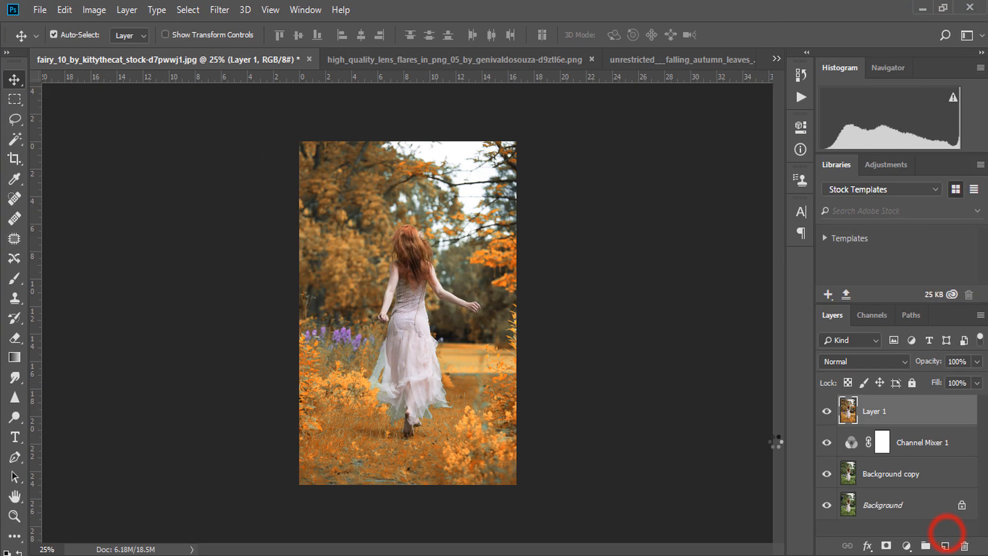
- Bring the orange lens flare image into the fairy photo as a new layer over the woman
click(412, 61)
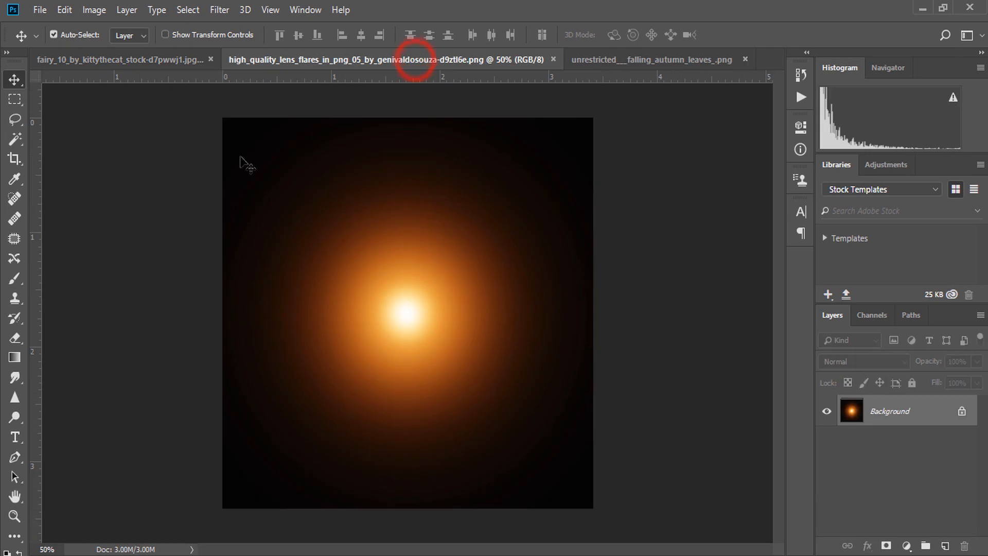
click(18, 79)
drag(338, 269, 429, 332)
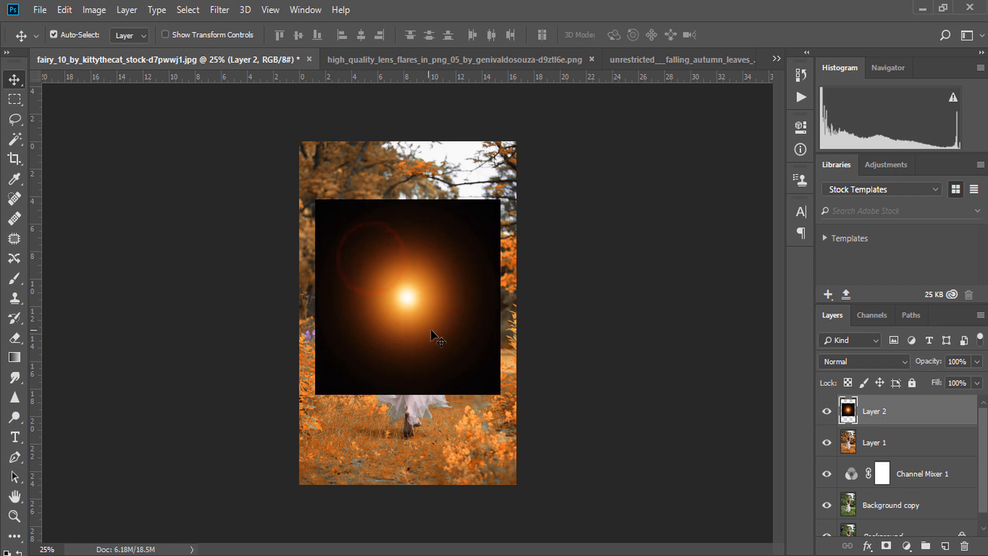
- Set the flare layer's blend mode to Screen and move the glow to the bright sky between the trees
click(875, 362)
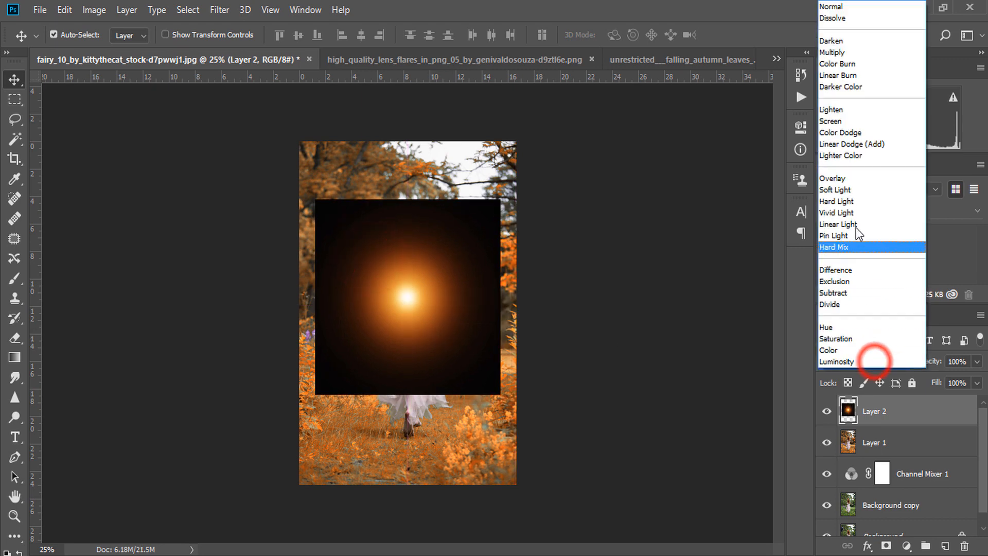
click(838, 122)
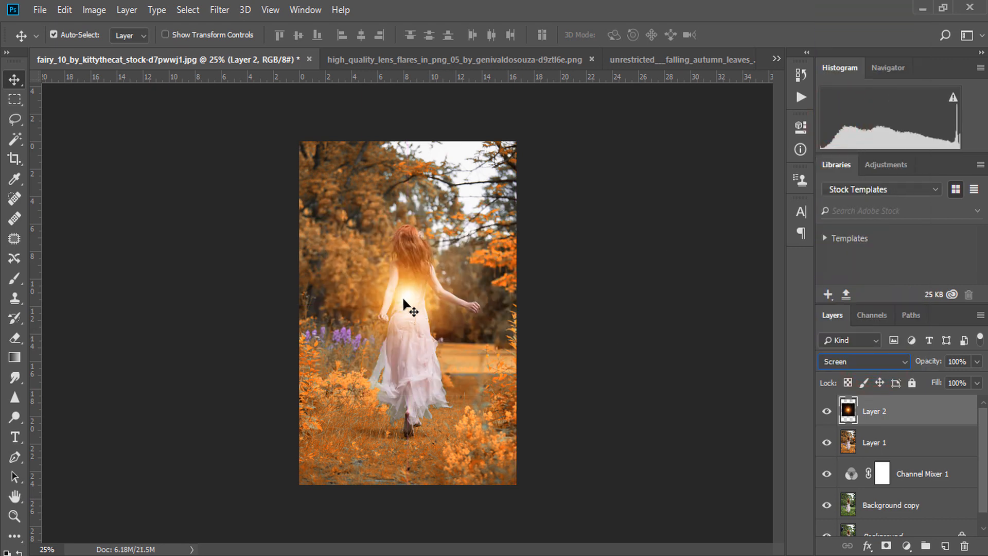
drag(403, 299, 459, 190)
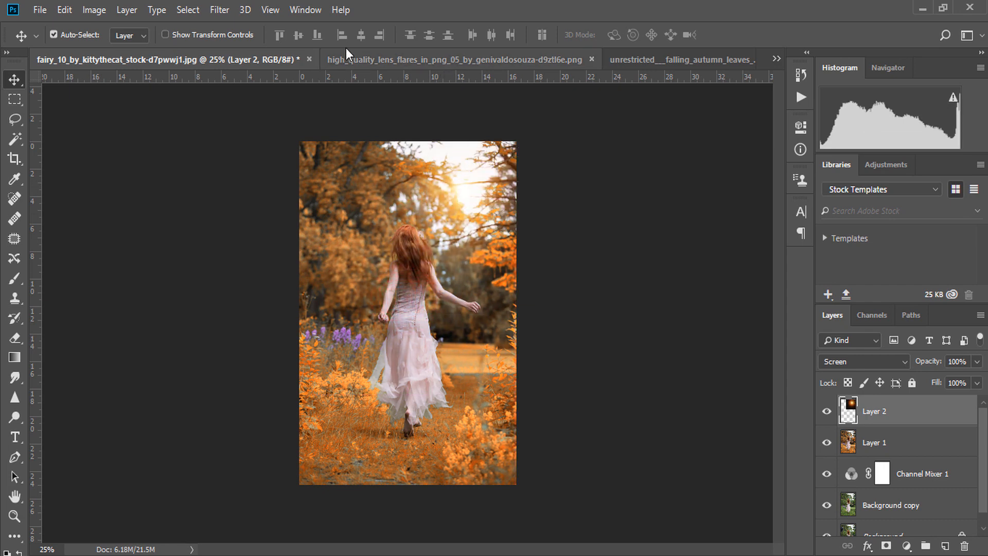
- Enlarge the flare layer to about 167% and shift it slightly farther toward the photo's upper right corner
click(207, 33)
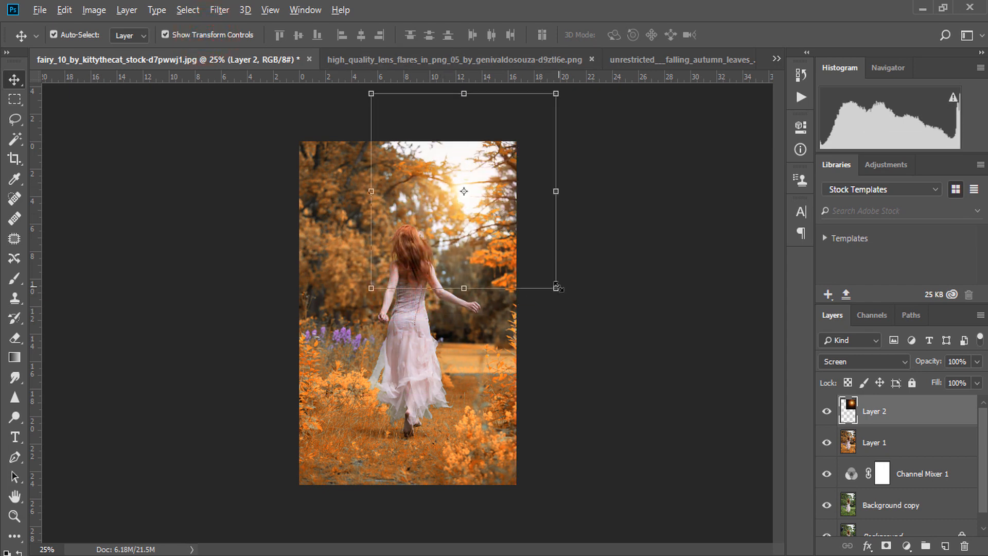
drag(557, 289, 593, 328)
mouse_move(490, 264)
mouse_down()
mouse_move(496, 285)
mouse_move(502, 250)
mouse_up()
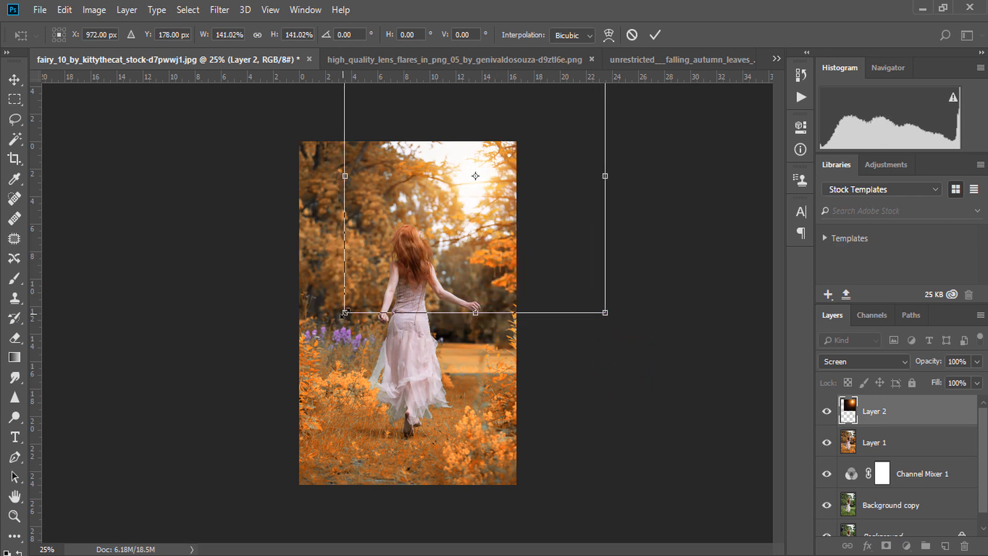
drag(344, 312, 321, 338)
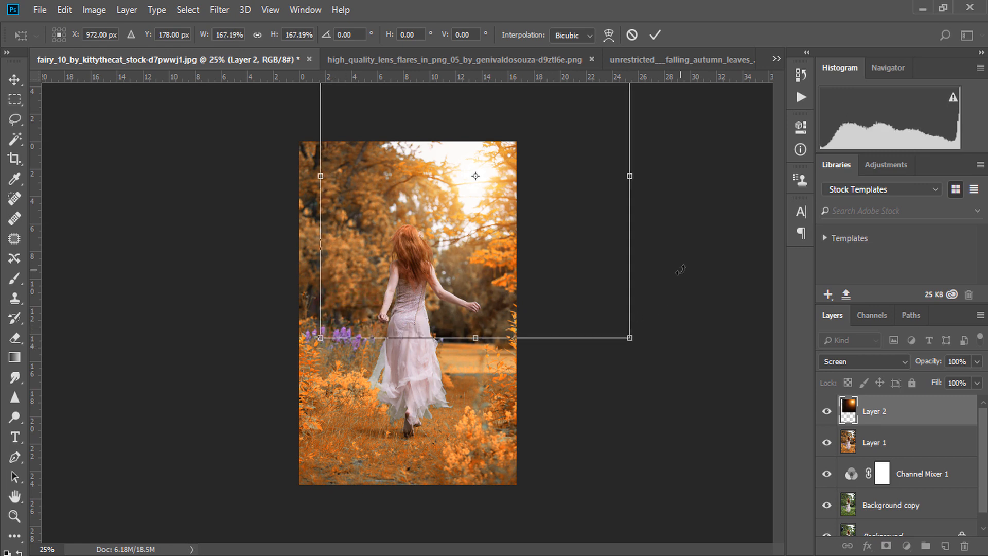
key(Return)
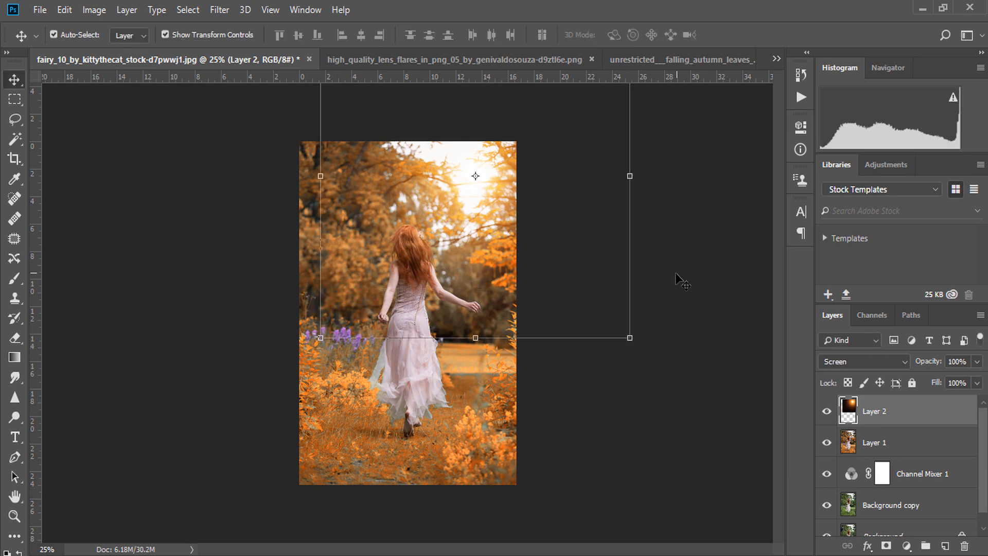
click(218, 36)
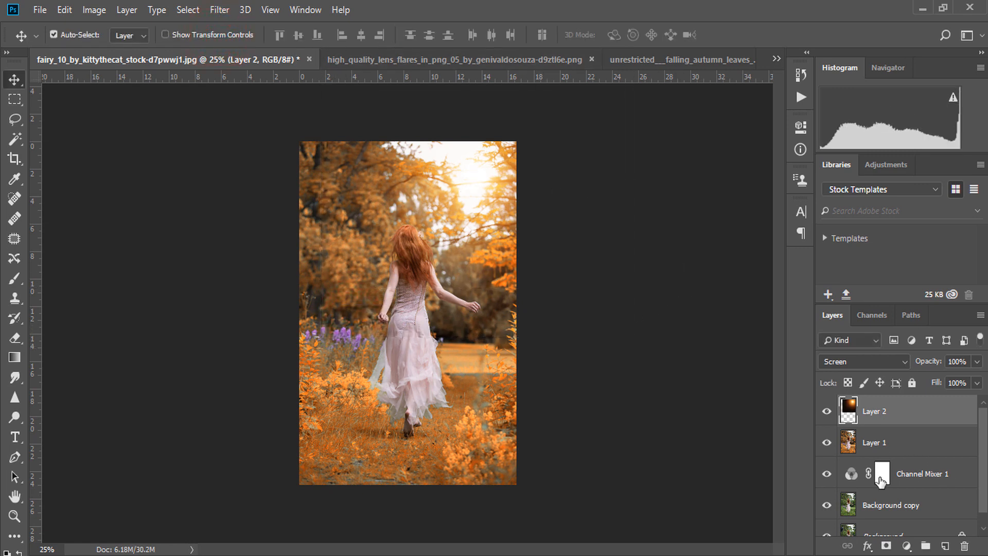
- Add a Hue/Saturation adjustment clipped to the flare layer and set its Hue to -13
click(905, 546)
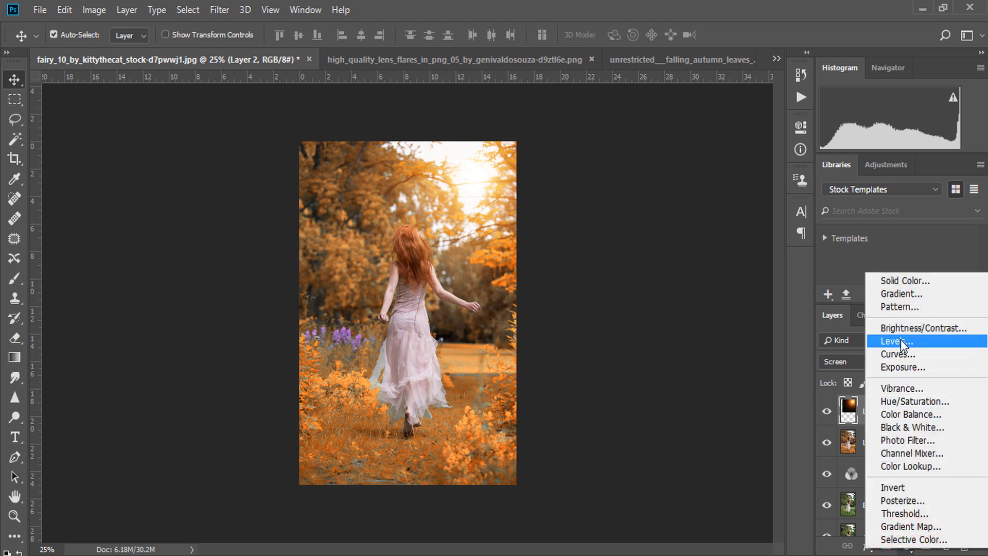
click(917, 406)
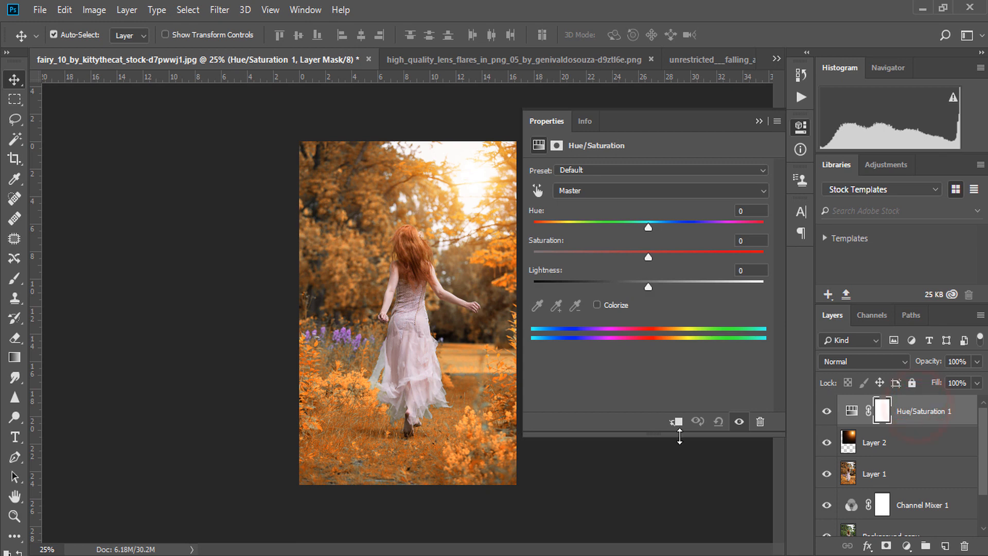
click(677, 422)
mouse_move(650, 226)
mouse_down()
mouse_move(613, 230)
mouse_move(634, 229)
mouse_up()
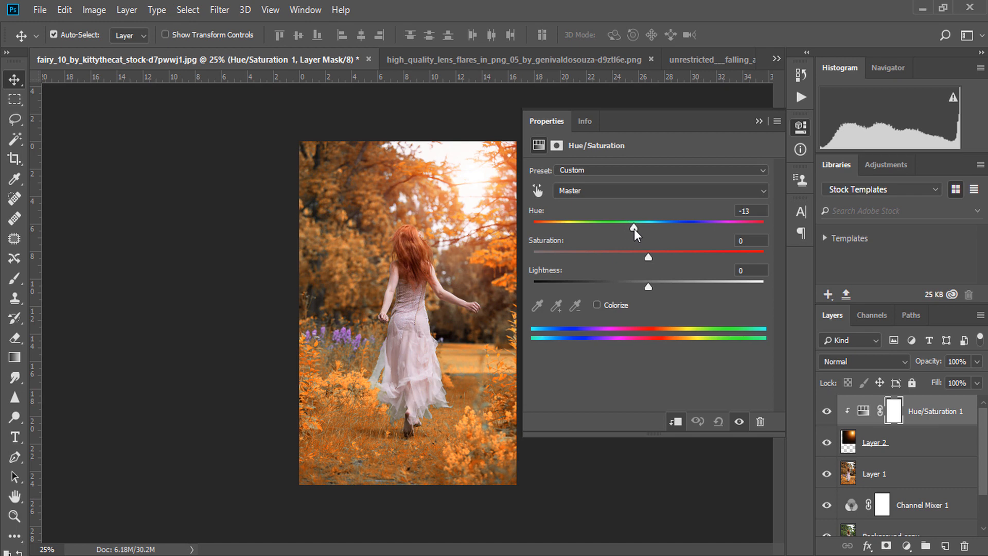
click(759, 122)
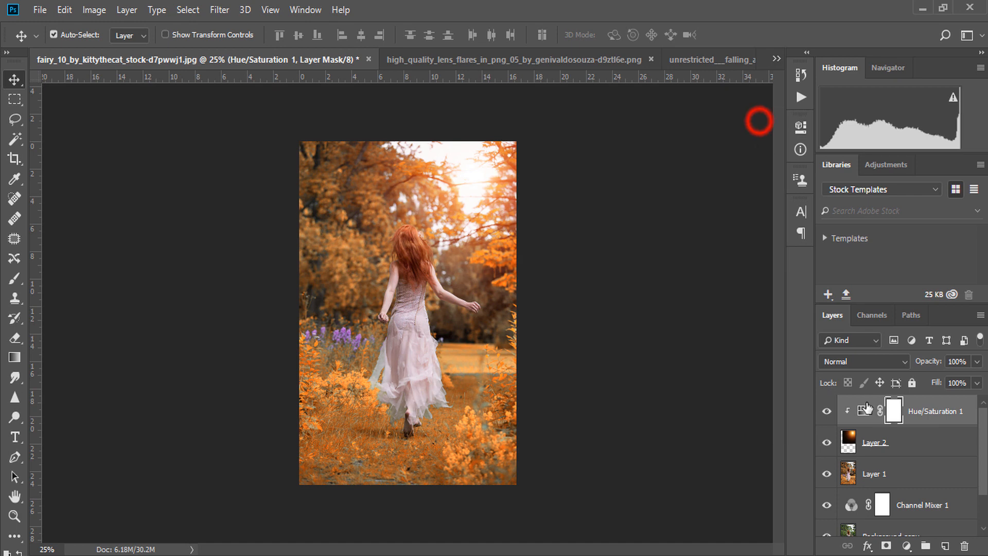
- Enlarge the existing flare layer to about 126% around its centre
click(885, 447)
click(165, 34)
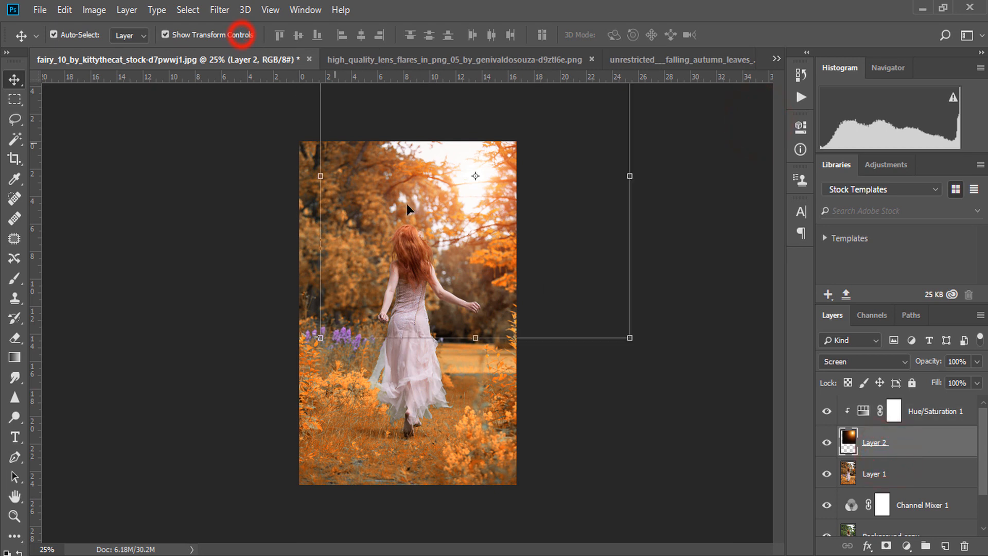
drag(320, 338, 280, 380)
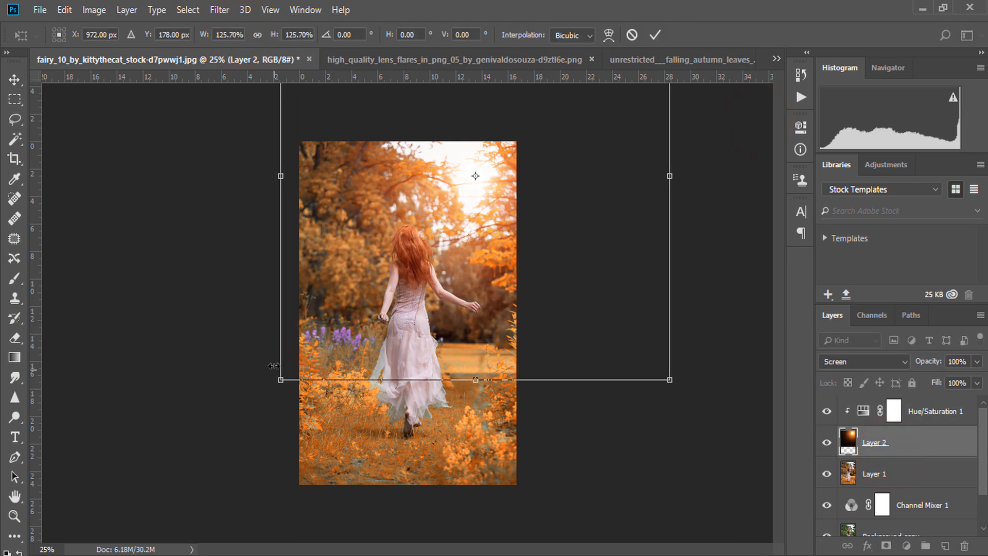
click(660, 41)
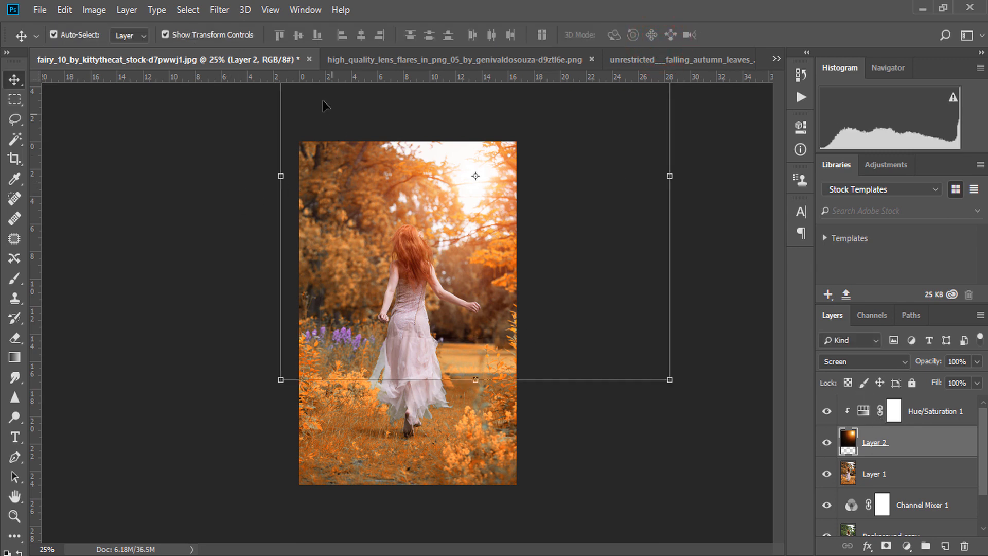
- Bring the orange lens flare image into the fairy photo again as a second flare layer over the upper-left trees
click(421, 56)
drag(401, 322, 389, 200)
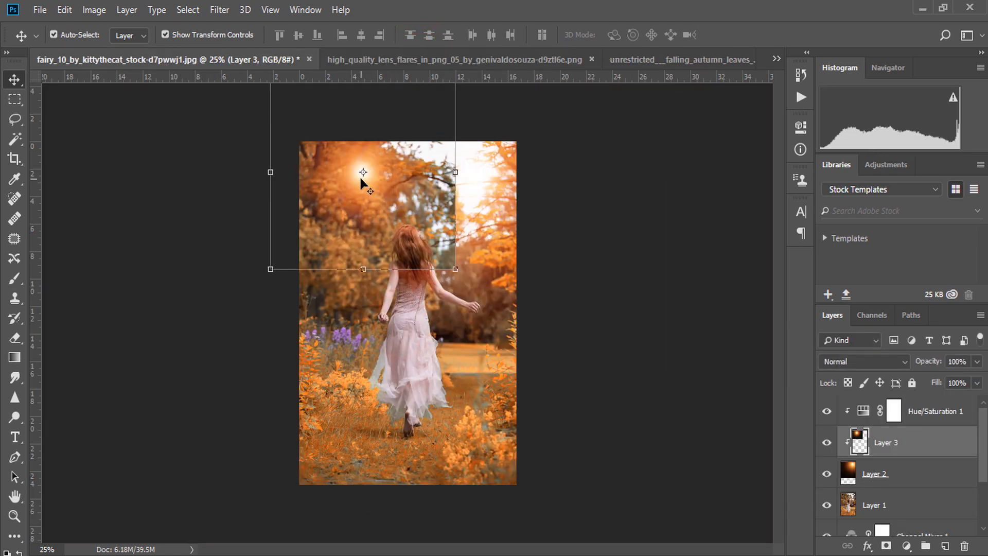
key(ctrl+t)
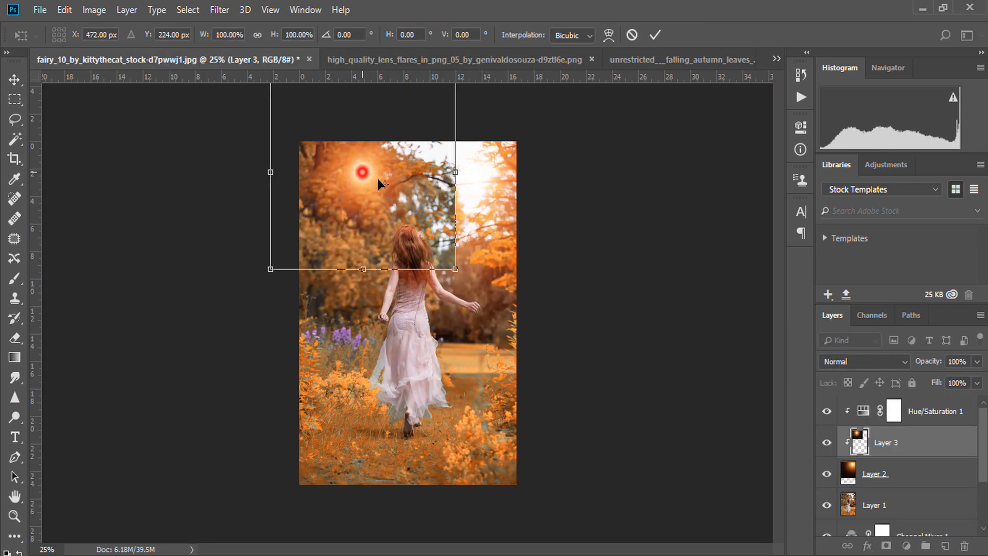
drag(378, 180, 474, 198)
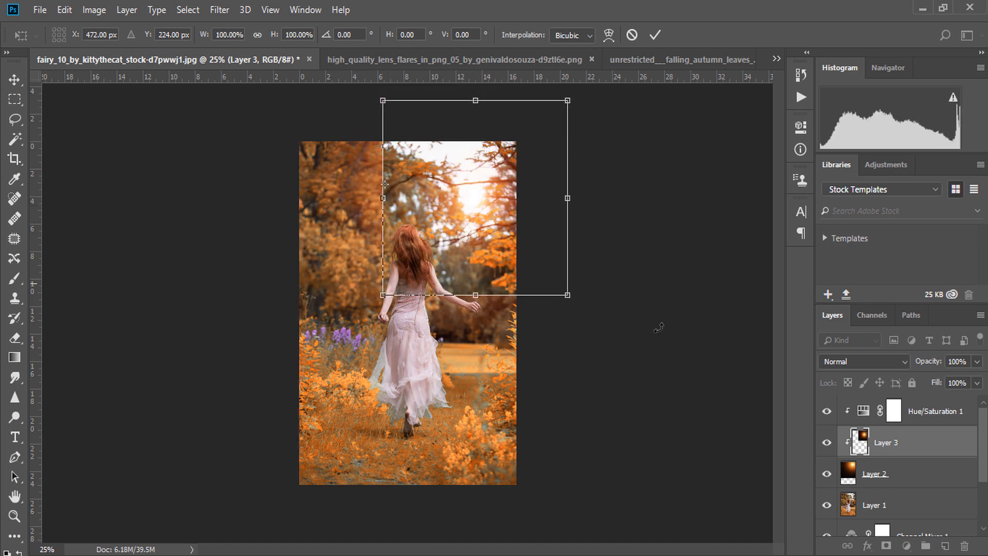
click(632, 34)
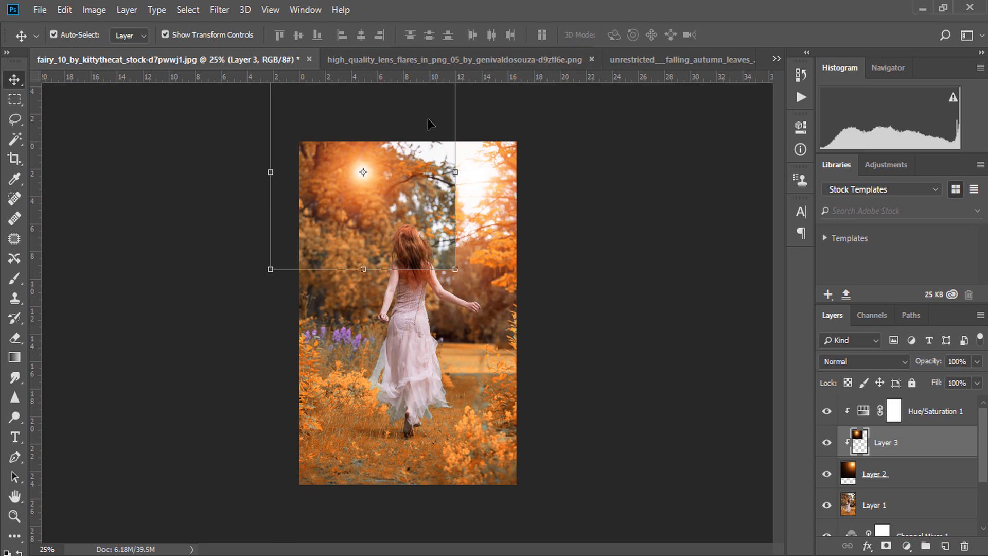
- Place the second flare layer above the Hue/Saturation adjustment, shift it over the woman's head and set its blend mode to Screen
drag(891, 442, 893, 397)
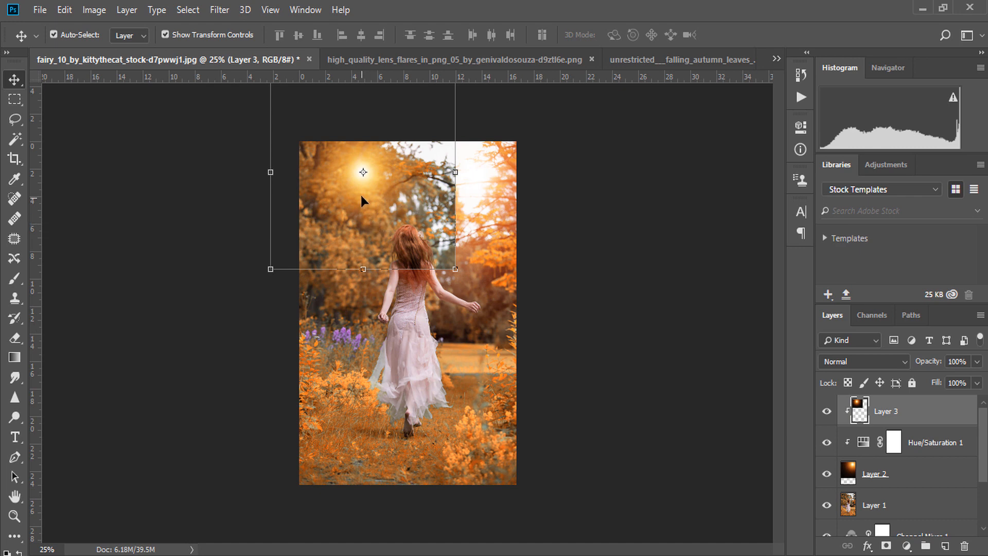
drag(360, 193, 422, 260)
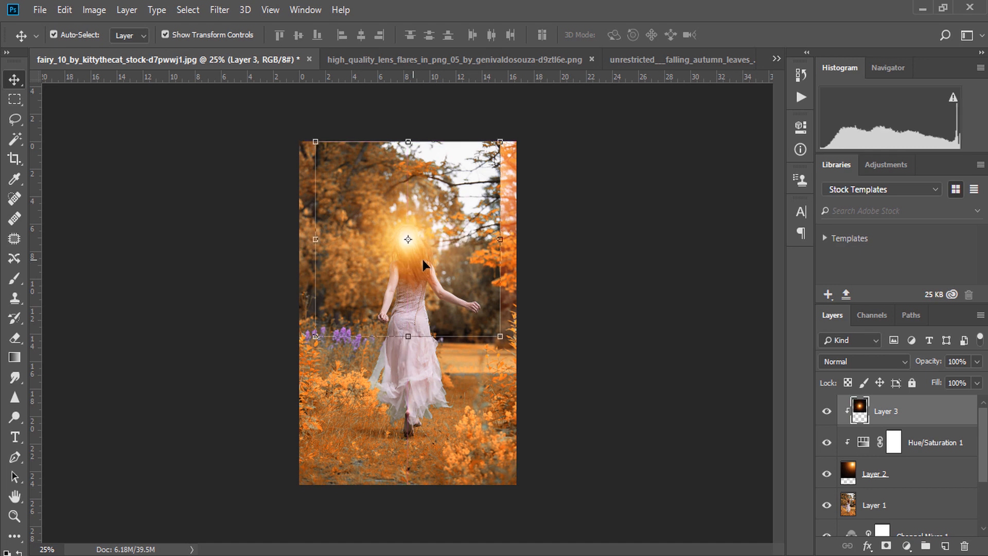
click(872, 360)
click(850, 118)
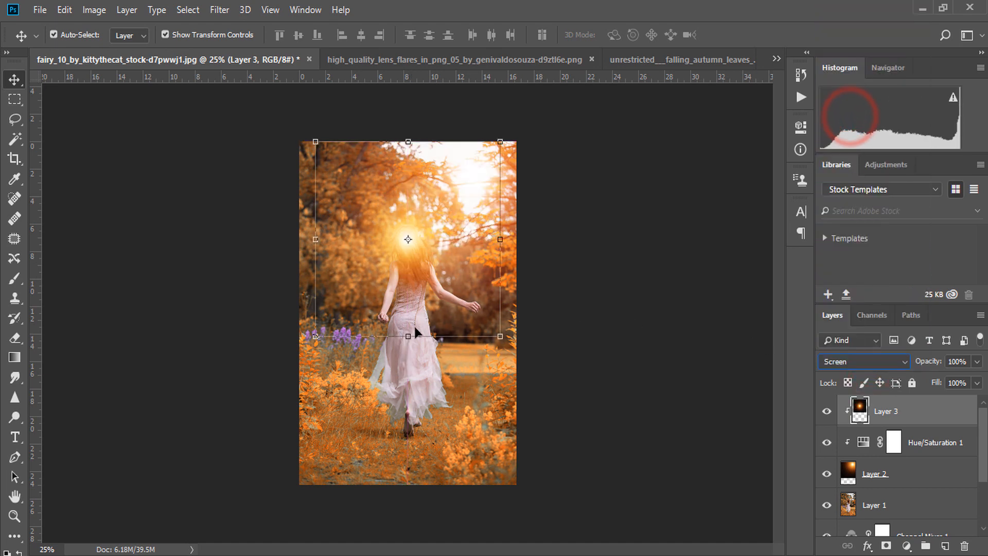
- Move the second flare onto the bright sky between the trees and enlarge it to about 114%
drag(415, 328, 468, 248)
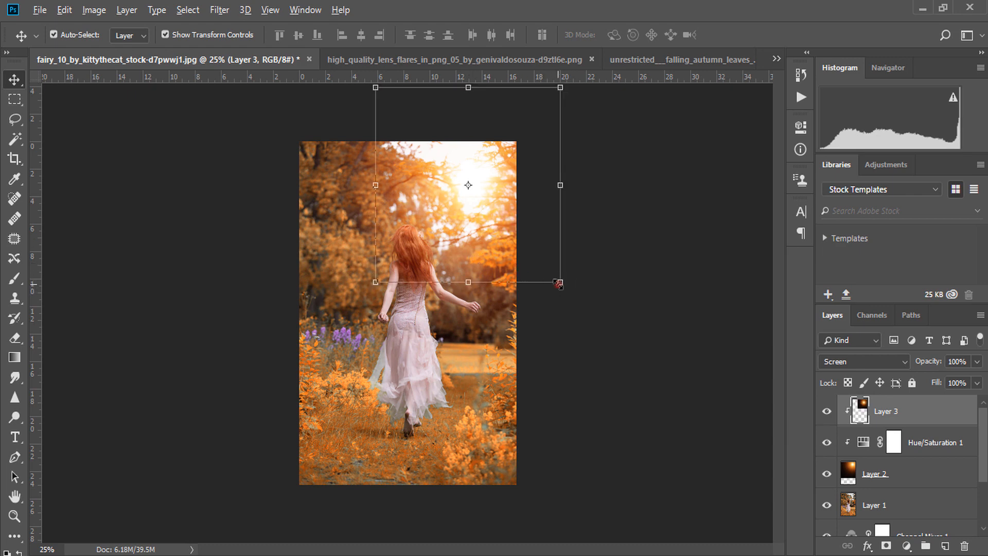
drag(558, 284, 574, 296)
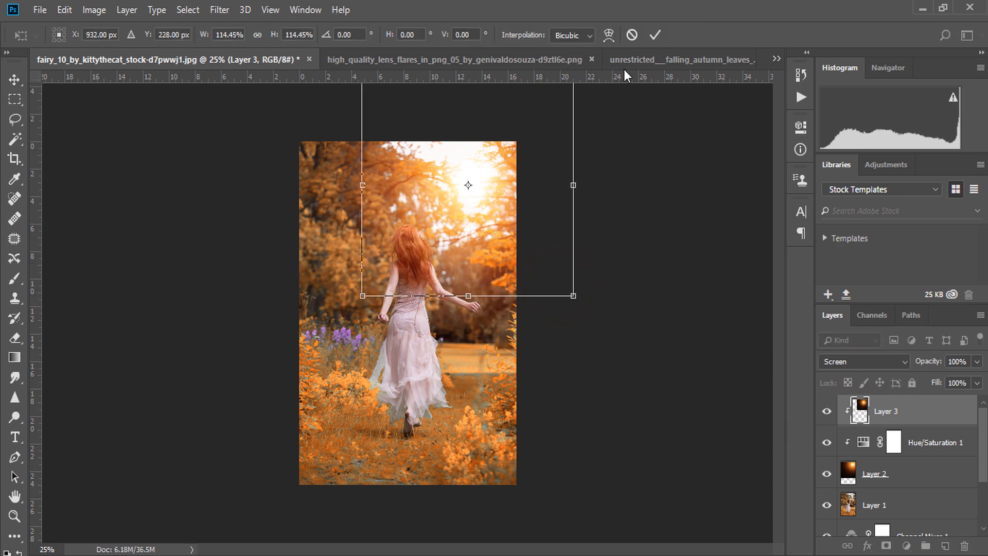
click(652, 32)
click(233, 34)
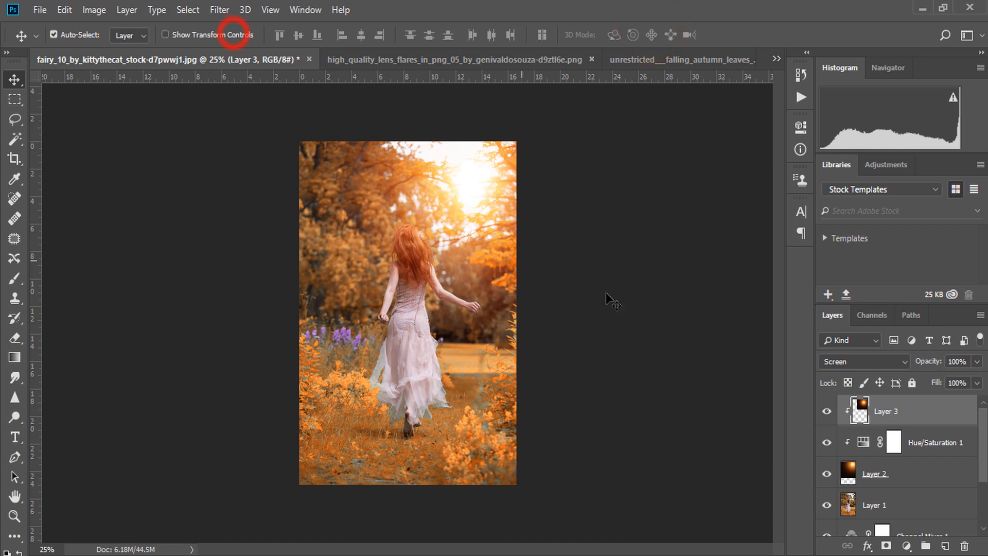
- Bring the falling autumn leaves image into the fairy photo as a new top layer
click(622, 60)
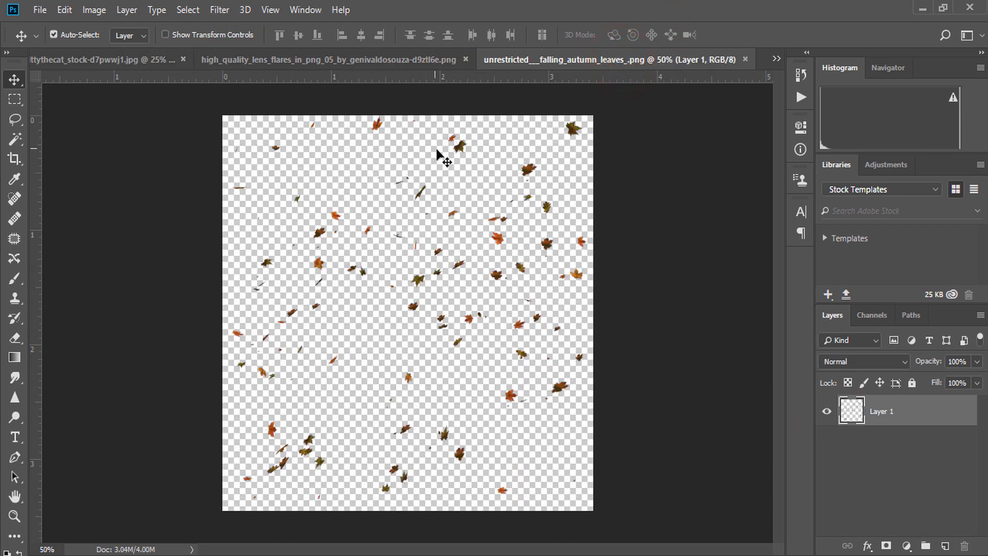
click(460, 145)
drag(460, 146, 366, 187)
- Stretch the leaves layer to about 157% width and fit its height to the full height of the photo
click(197, 37)
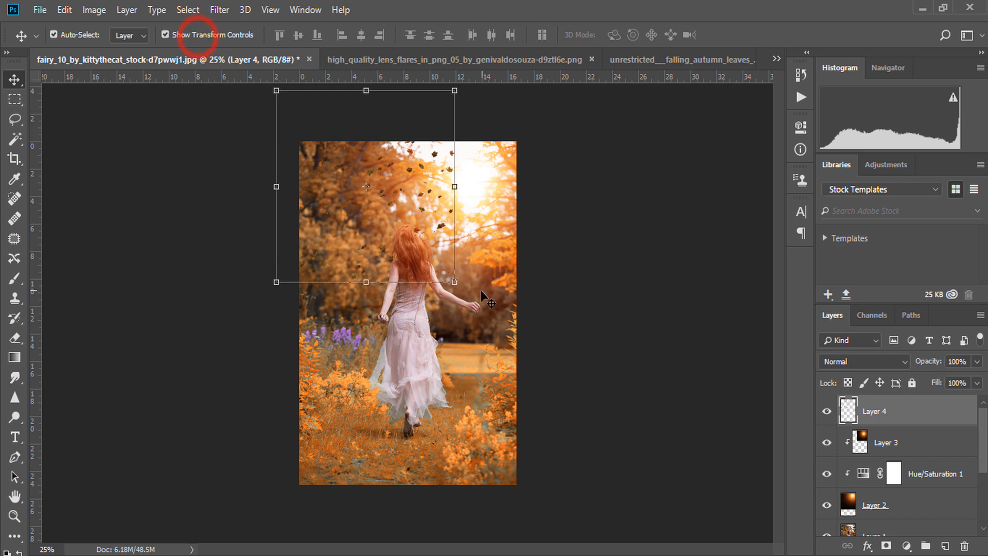
drag(455, 283, 547, 384)
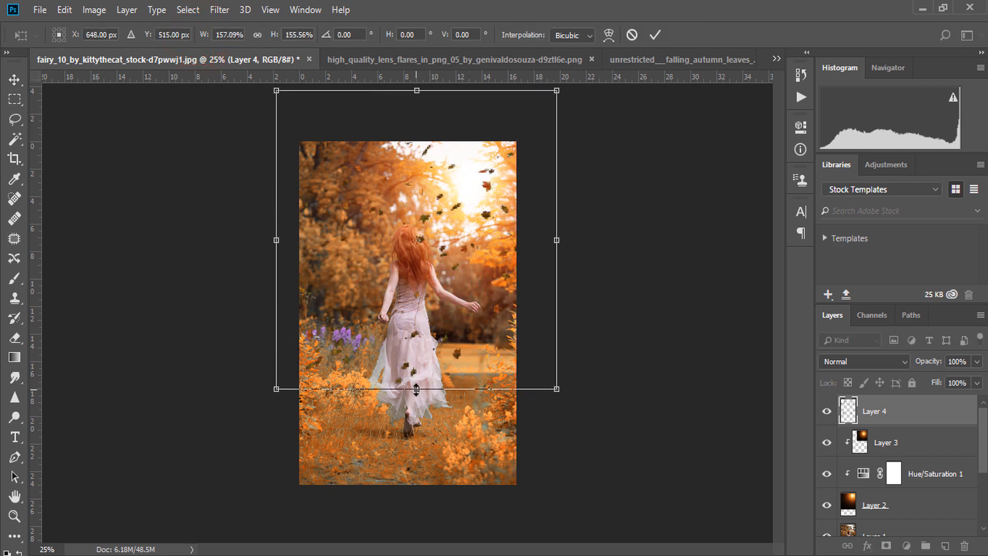
drag(417, 389, 415, 484)
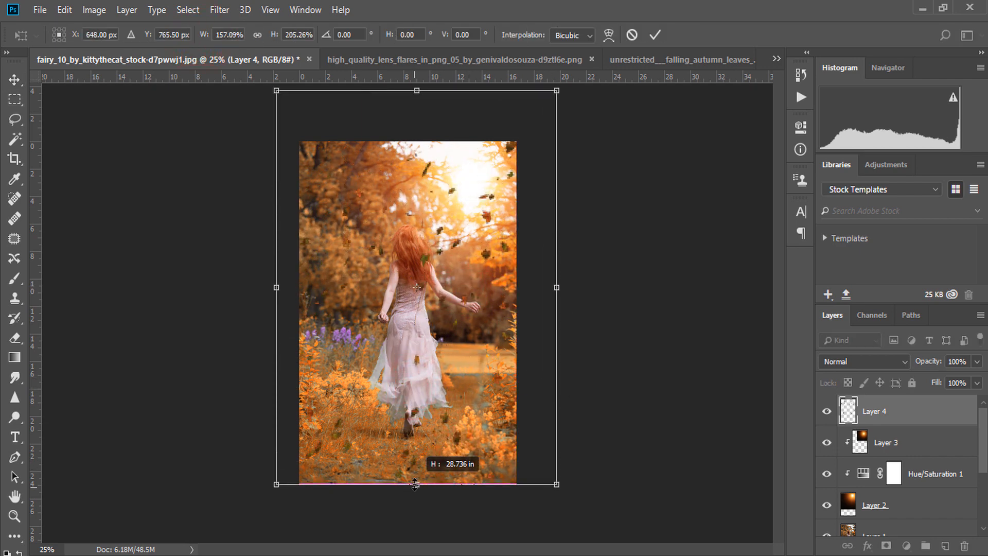
drag(395, 333, 392, 332)
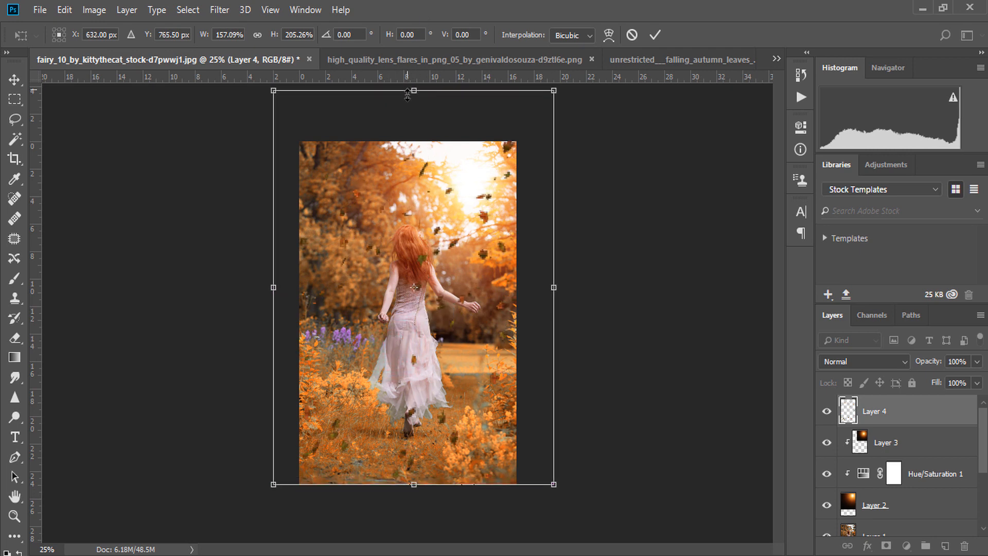
drag(410, 105, 410, 155)
click(655, 35)
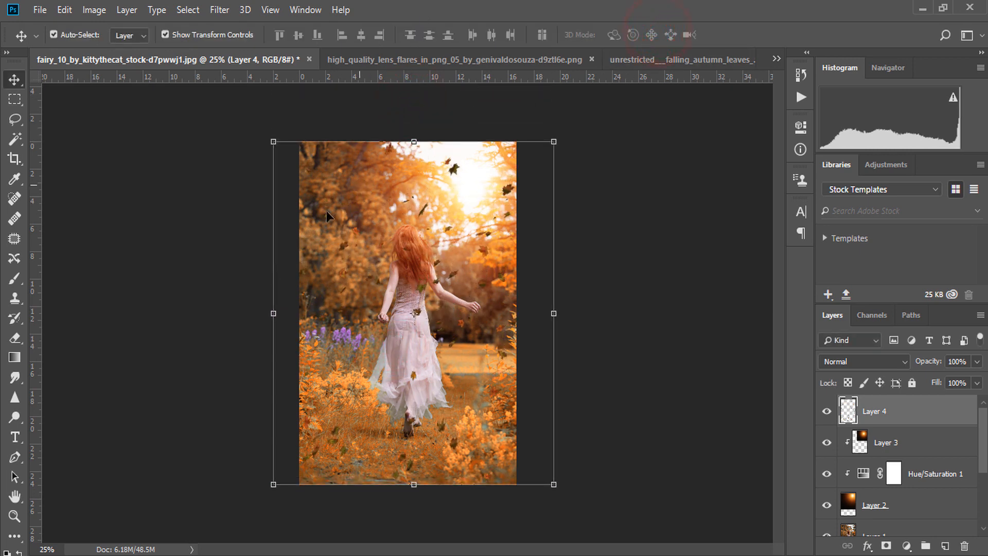
- Soften the falling leaves layer with a slight Gaussian Blur
click(219, 10)
click(240, 183)
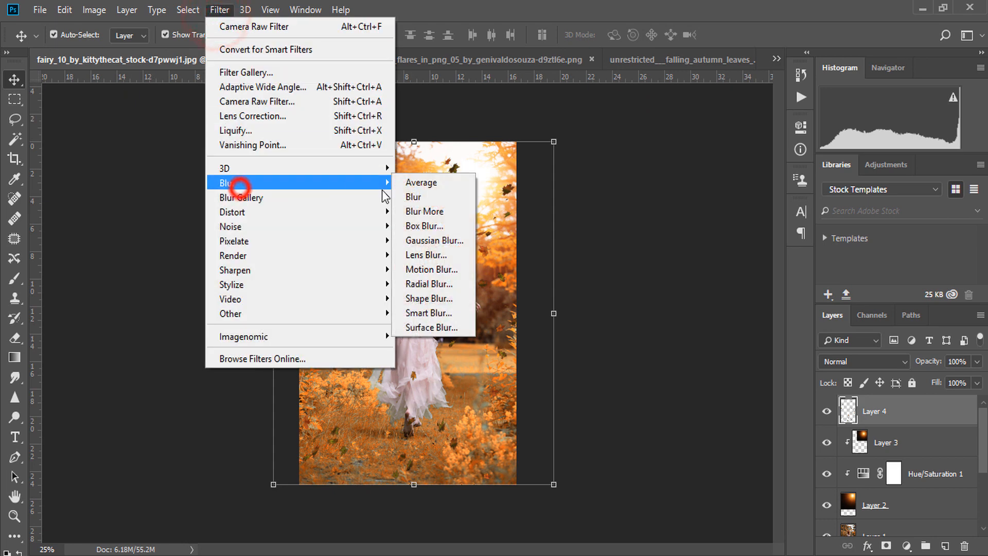
click(435, 240)
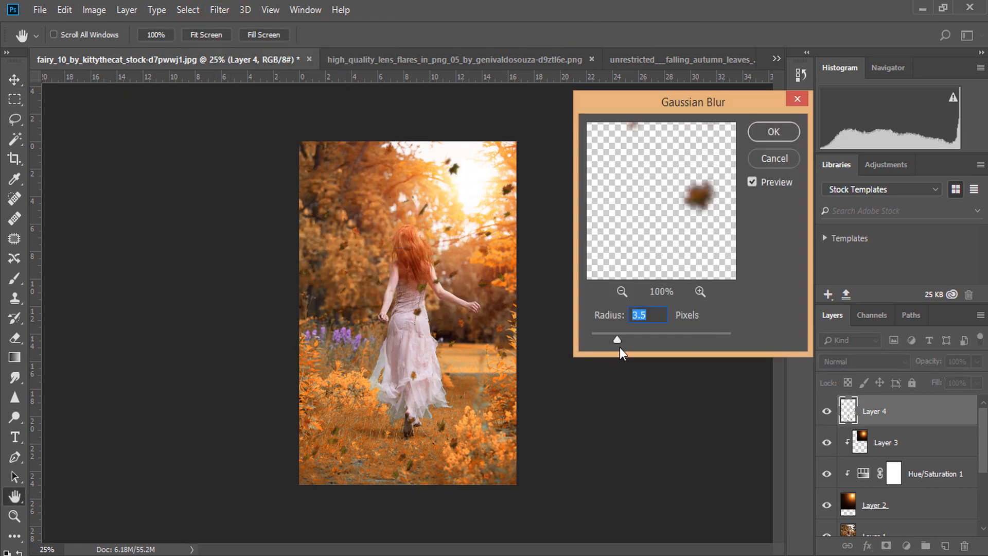
mouse_move(613, 341)
mouse_down()
mouse_move(631, 339)
mouse_move(588, 341)
mouse_move(609, 337)
mouse_up()
click(772, 131)
key(v)
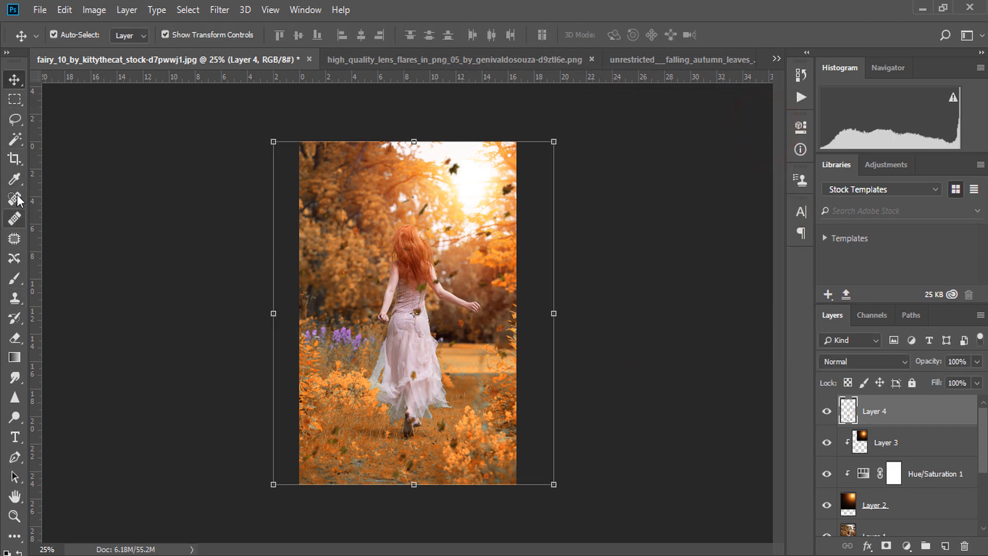
- Configure the Eraser with 84% flow and 74% smoothing
key(e)
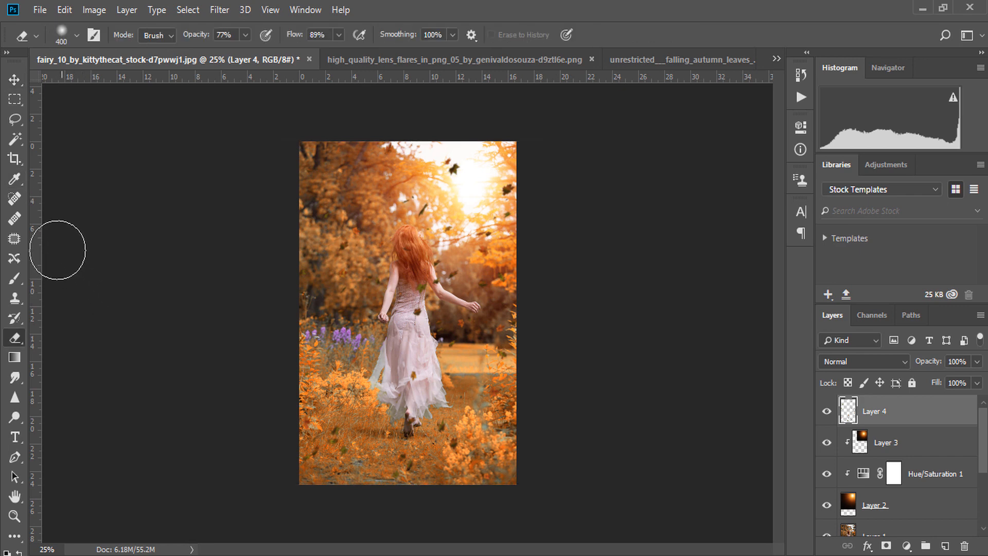
click(15, 337)
click(16, 341)
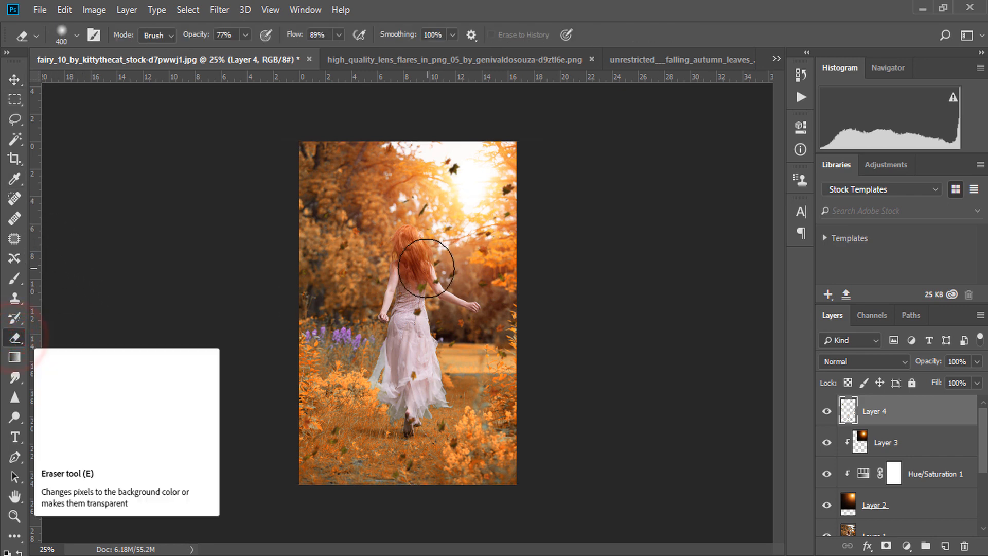
click(339, 35)
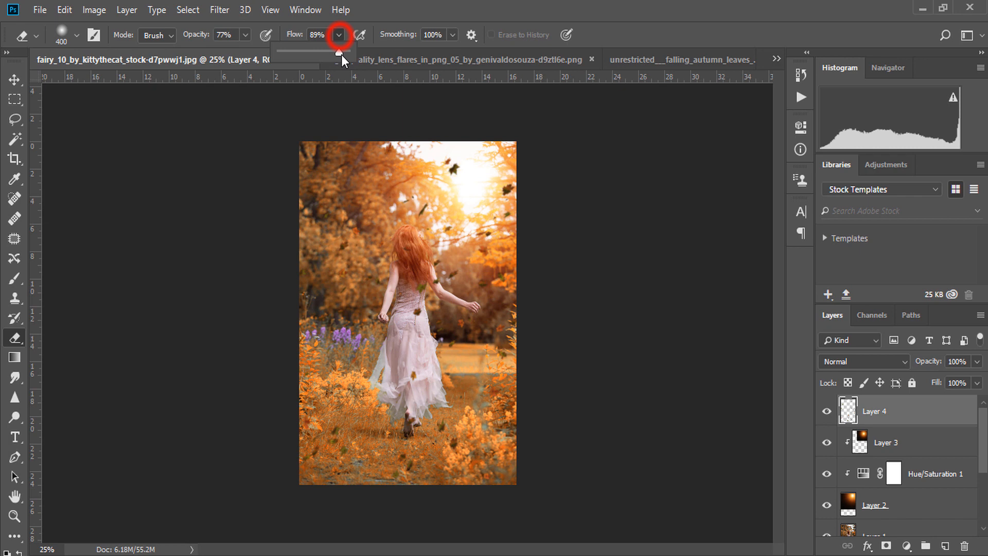
click(452, 35)
drag(455, 52, 435, 52)
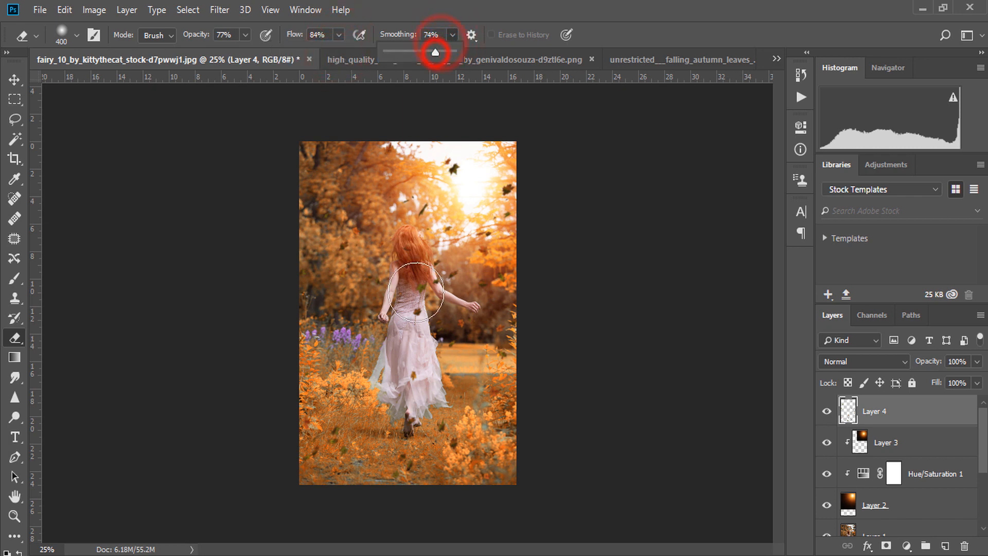
- Erase the leaves that overlap the woman's hair, back, dress and feet on the leaves layer
mouse_move(415, 291)
mouse_down()
mouse_move(408, 282)
mouse_move(409, 369)
mouse_up()
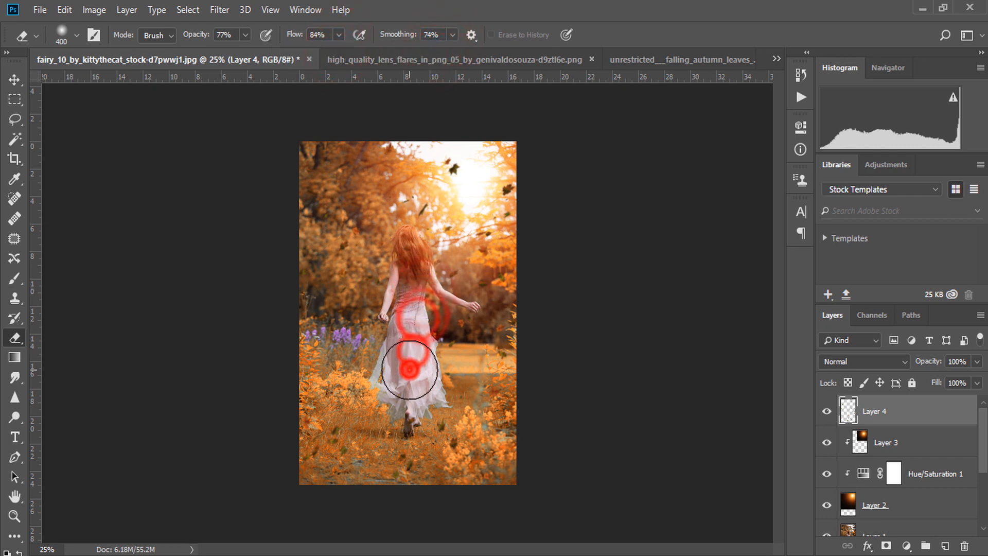
click(406, 374)
click(401, 396)
click(404, 412)
click(415, 387)
click(407, 350)
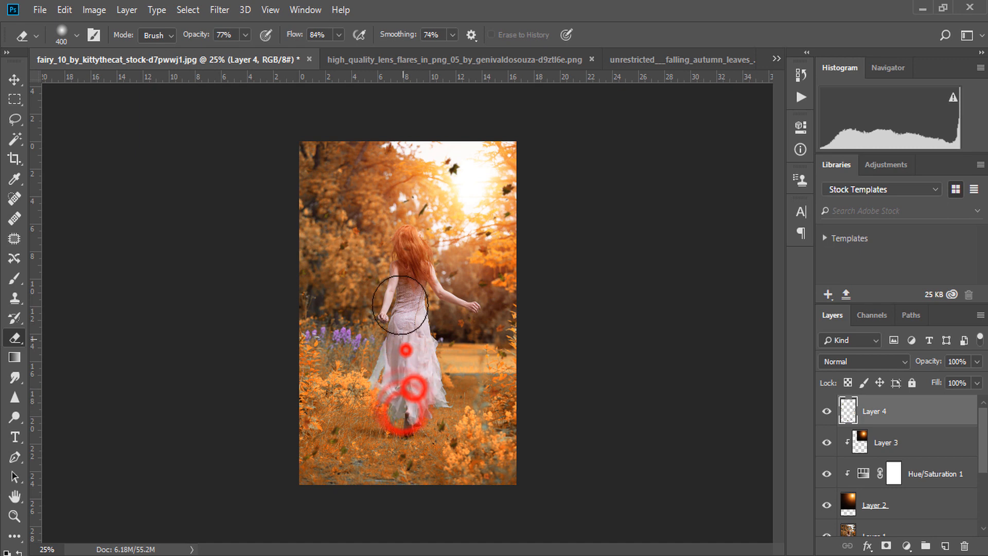
click(402, 263)
click(409, 266)
click(405, 308)
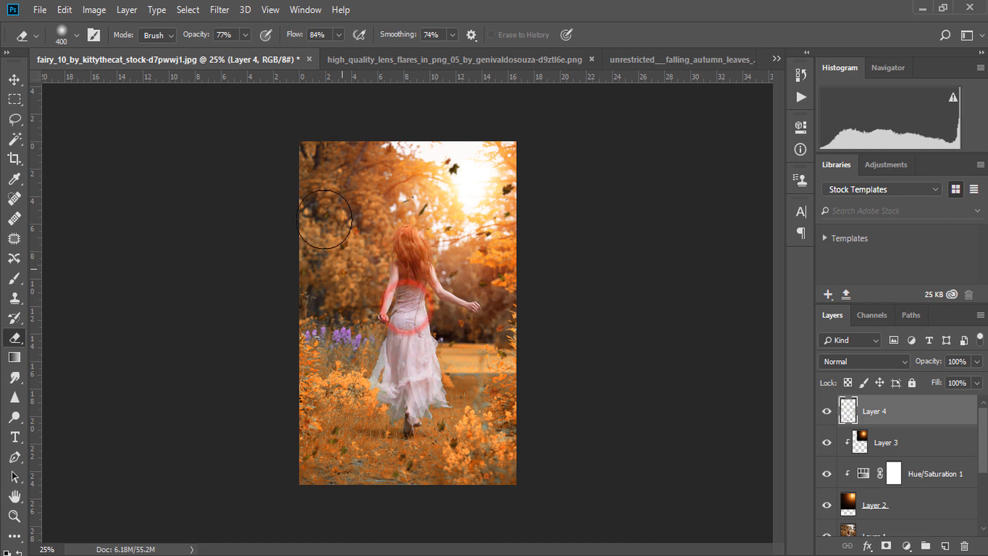
- Bring the falling autumn leaves image into the fairy photo again as a second leaves layer
click(442, 60)
click(650, 60)
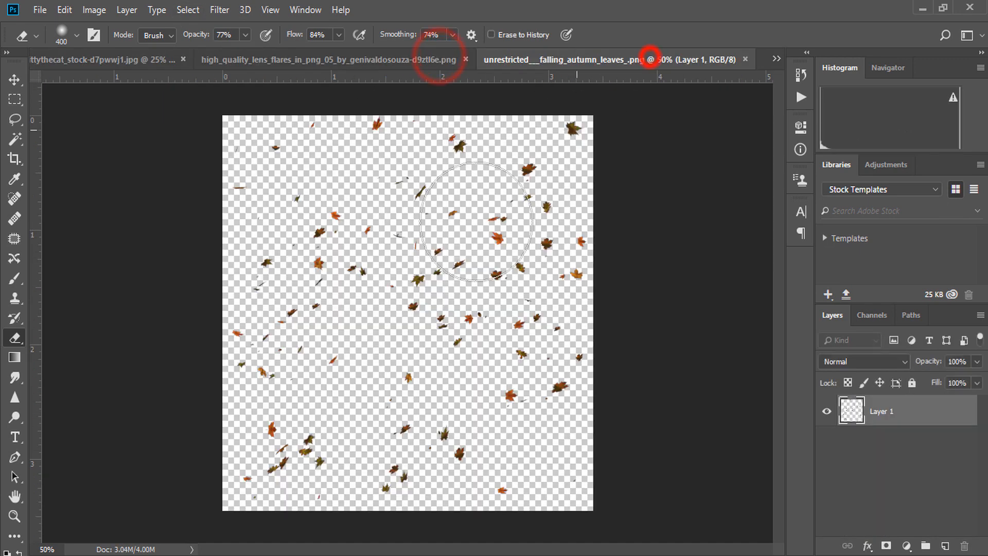
click(15, 77)
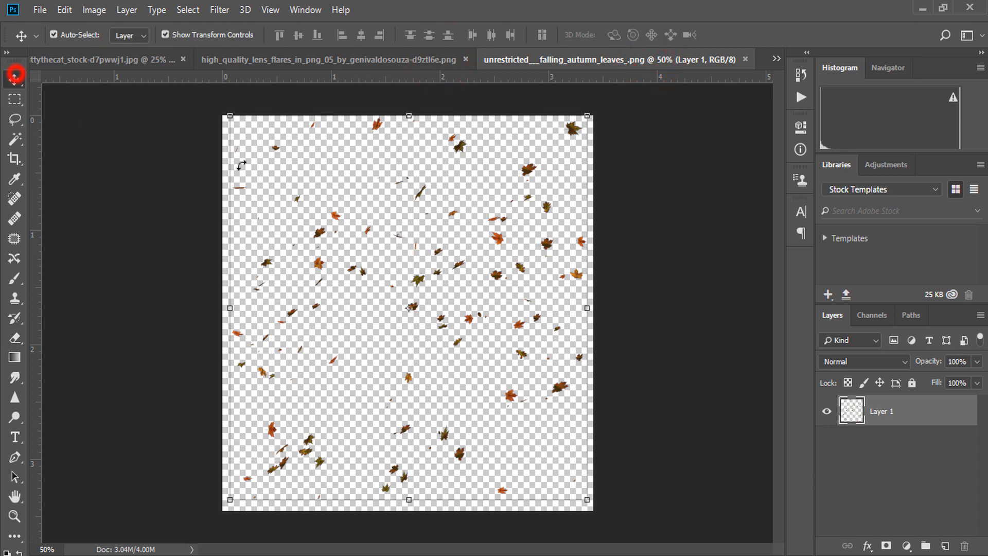
drag(462, 149, 441, 233)
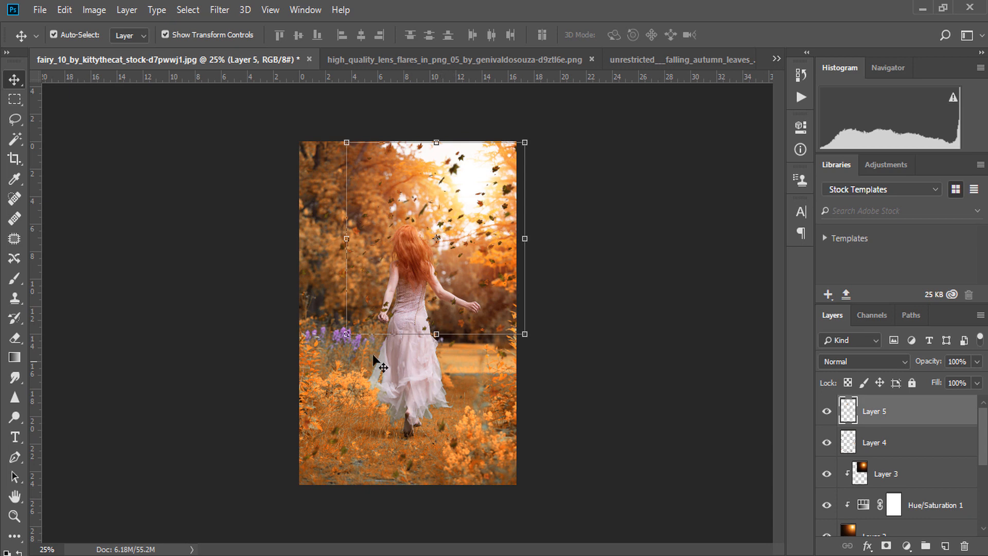
- Enlarge the second leaves layer to about 194% width and 218% height, and position it over the whole photo
drag(345, 334, 273, 484)
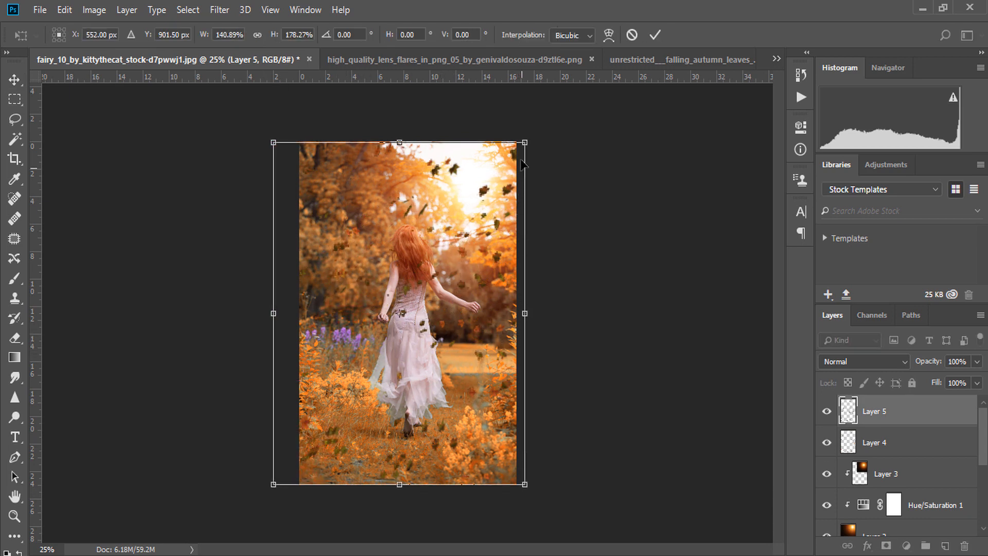
drag(525, 143, 621, 99)
drag(507, 296, 491, 297)
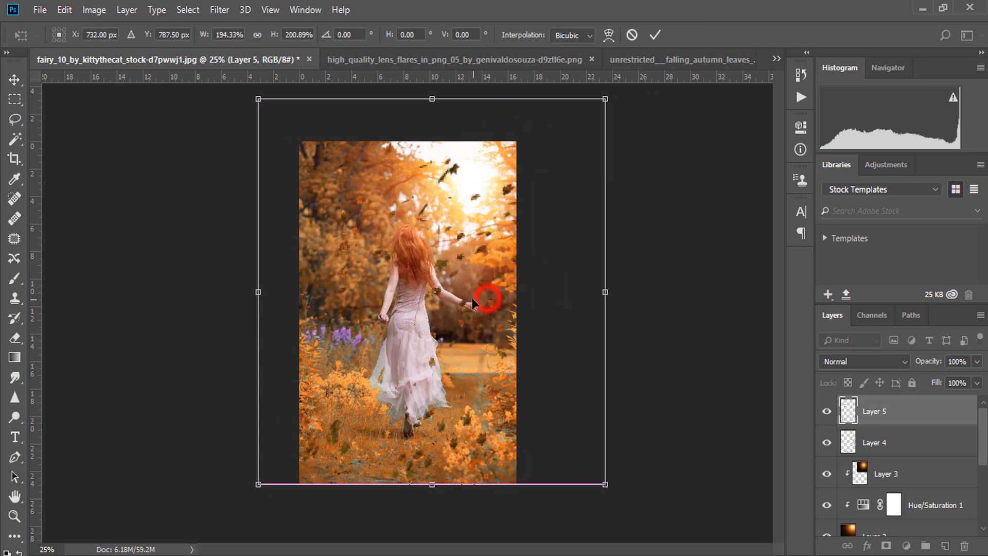
drag(372, 490, 371, 521)
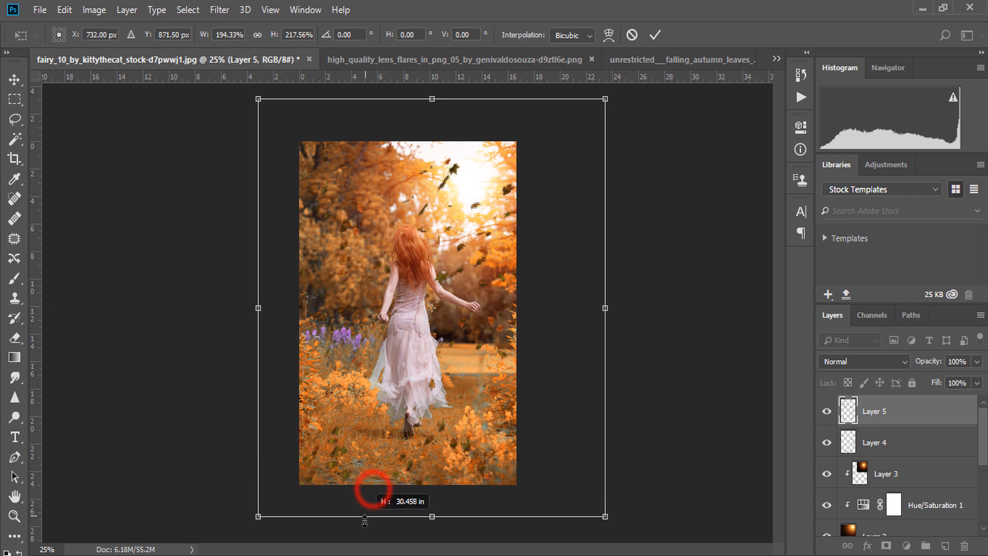
drag(412, 430, 412, 468)
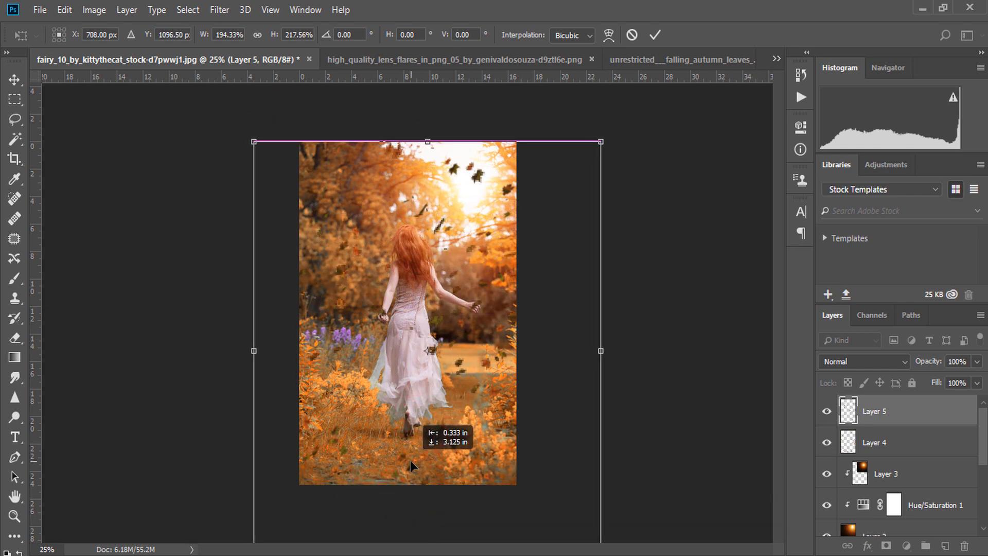
click(655, 35)
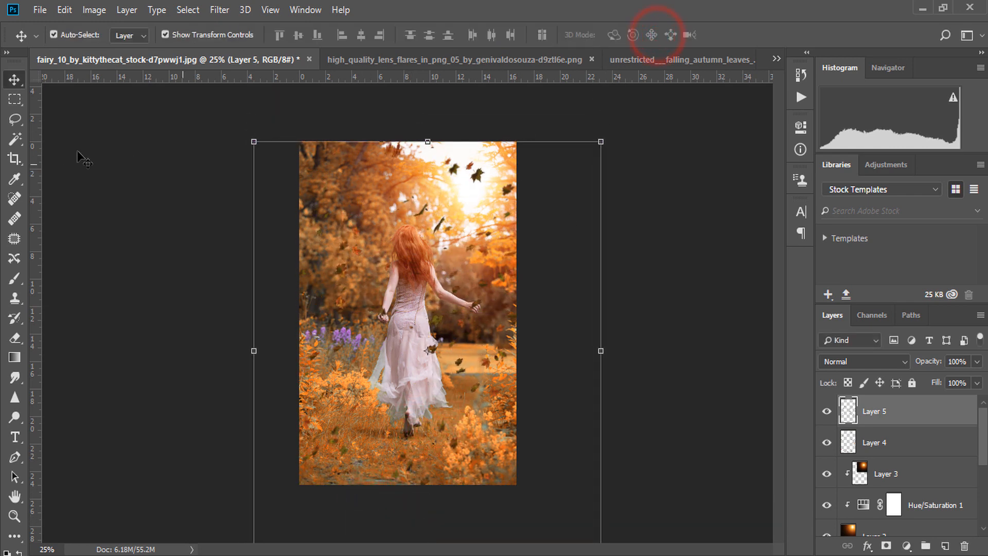
- Erase the leaves in the bright sky at the photo's upper right on the second leaves layer
click(15, 340)
drag(470, 165, 457, 167)
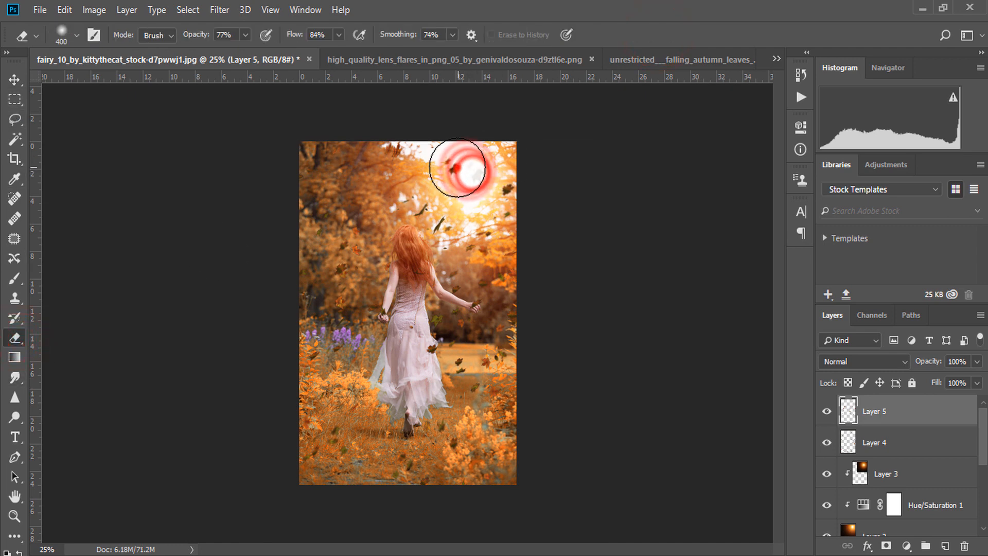
click(456, 165)
click(452, 167)
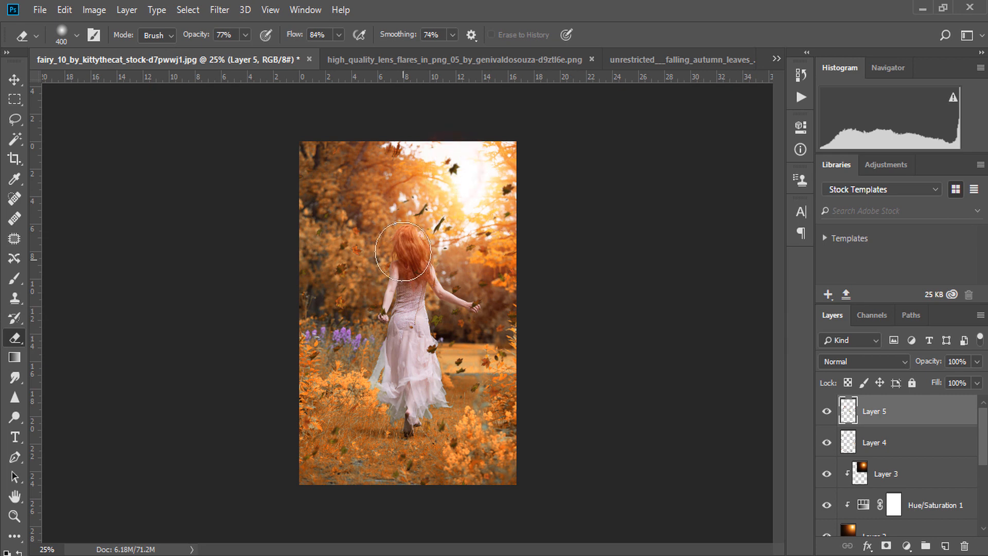
- Erase the leaves overlapping the woman's hair, back, dress and feet on the second leaves layer
click(411, 254)
click(423, 301)
click(428, 331)
click(425, 352)
click(396, 333)
click(396, 350)
click(394, 380)
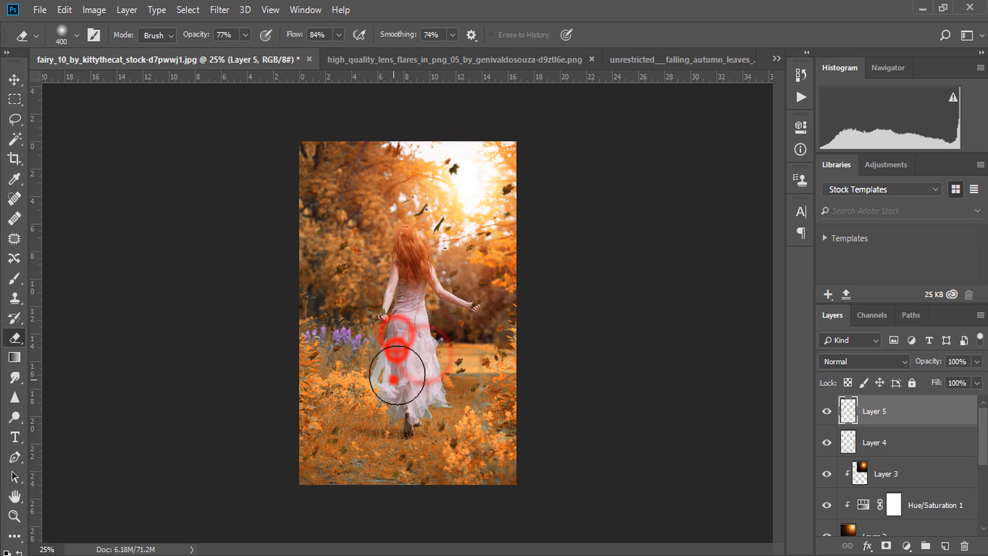
click(421, 350)
click(421, 343)
click(430, 397)
click(415, 421)
click(408, 423)
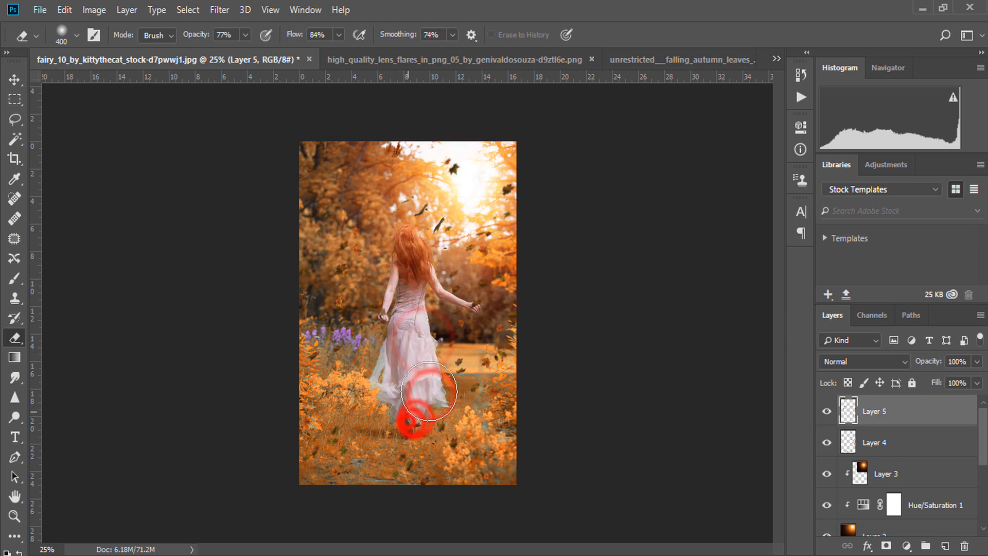
- Erase the leaves in the bright sky above the woman's head and towards the photo's right edge on Layer 4
click(896, 444)
click(452, 162)
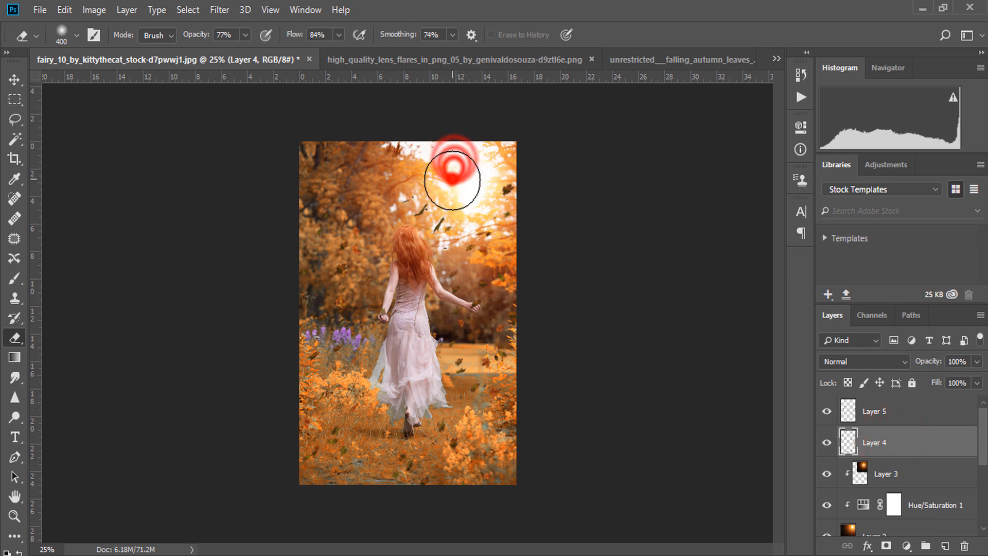
click(458, 187)
click(460, 203)
click(434, 188)
click(434, 205)
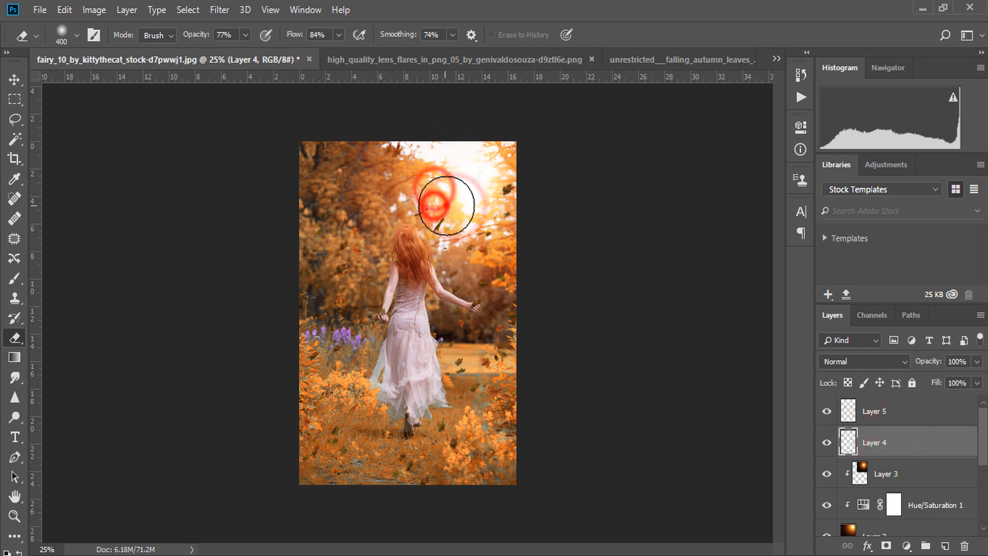
click(446, 206)
click(503, 199)
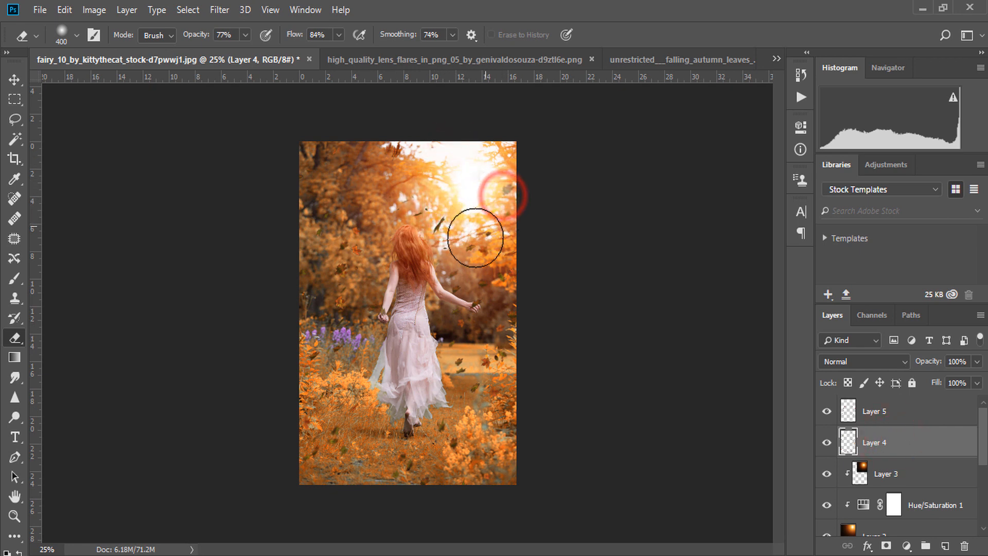
- Erase the remaining leaves around the woman's head and beside her shoulder on Layer 5
click(883, 411)
click(437, 228)
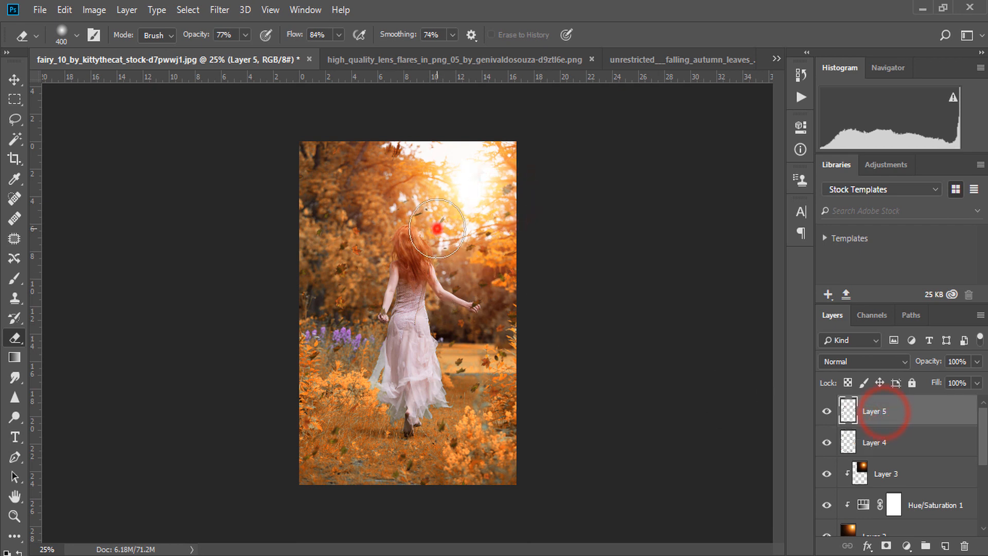
click(423, 223)
click(481, 252)
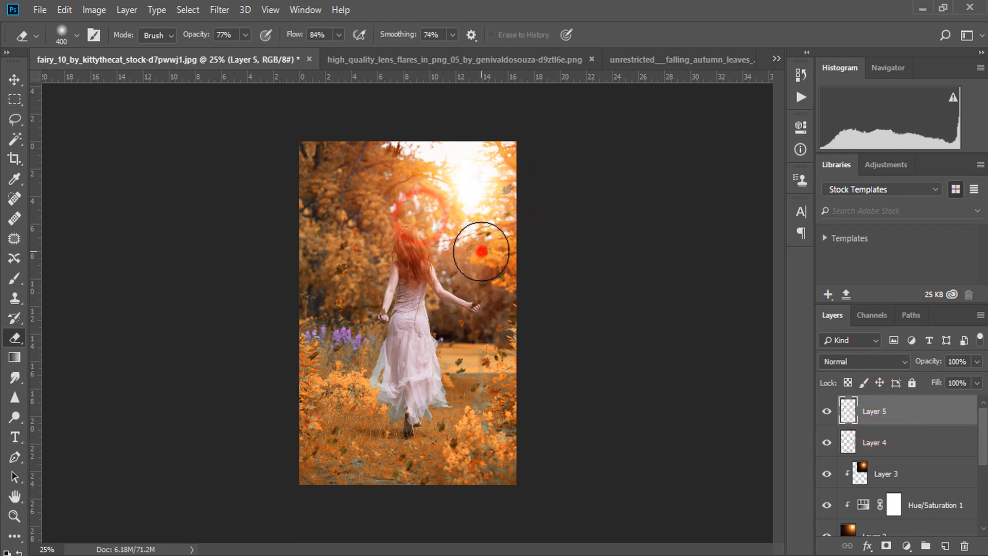
click(444, 289)
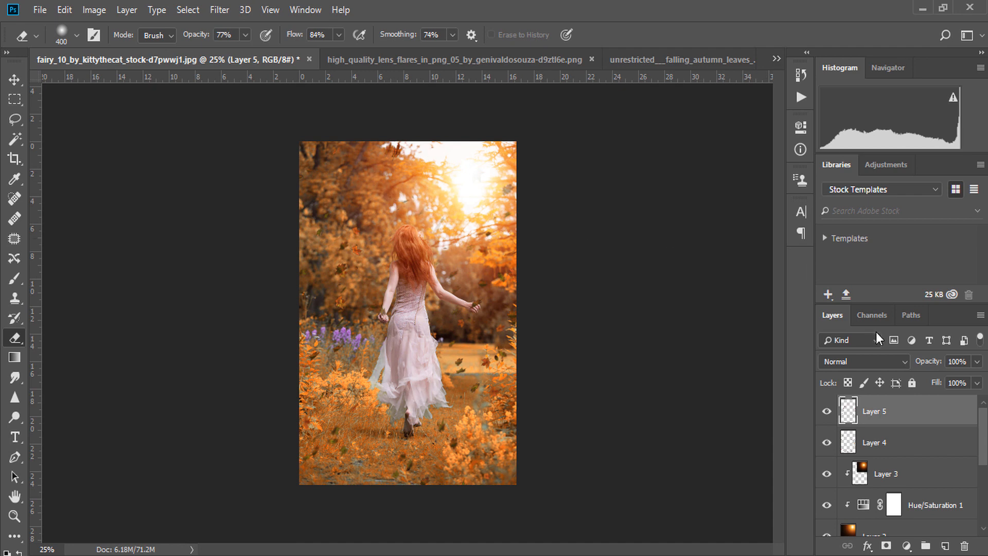
- Add a Gradient Fill layer above Layer 5 with the Radial style and Reverse enabled
click(896, 415)
mouse_move(978, 424)
mouse_down()
mouse_move(983, 463)
mouse_move(982, 414)
mouse_up()
key(v)
click(922, 407)
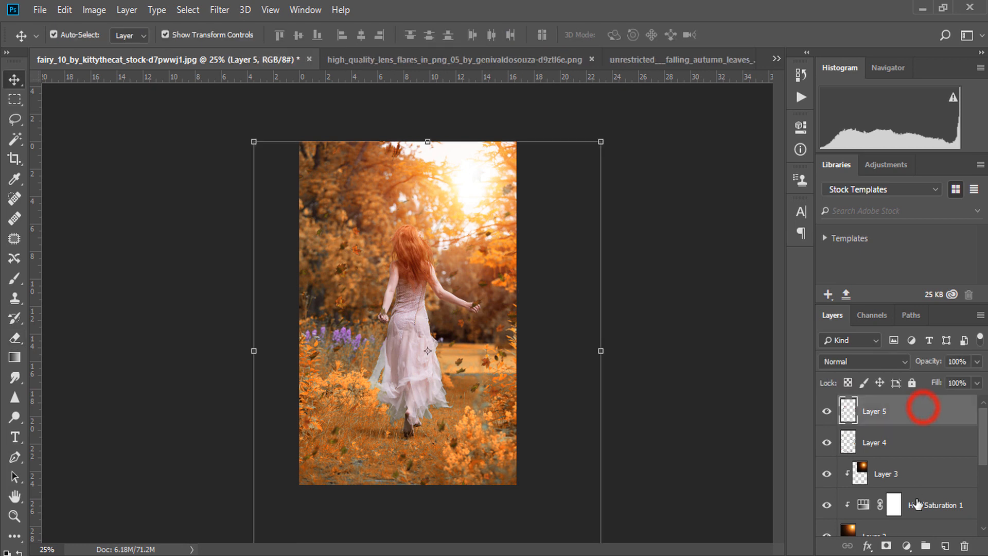
click(907, 545)
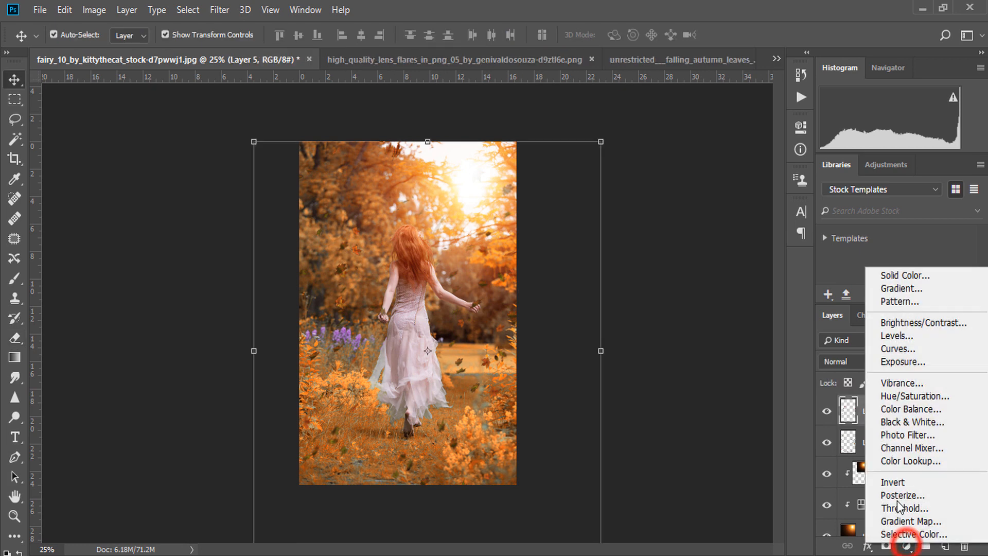
click(906, 288)
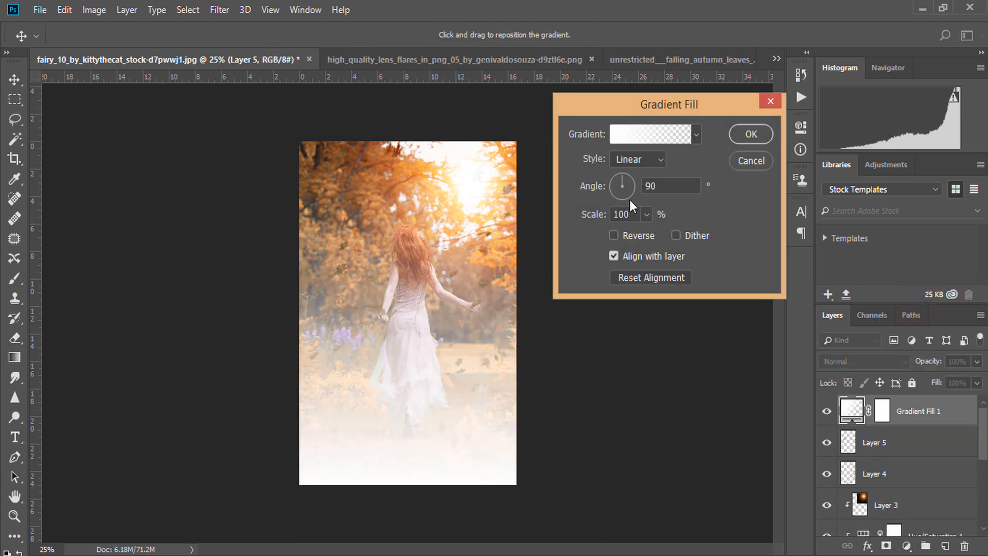
click(628, 161)
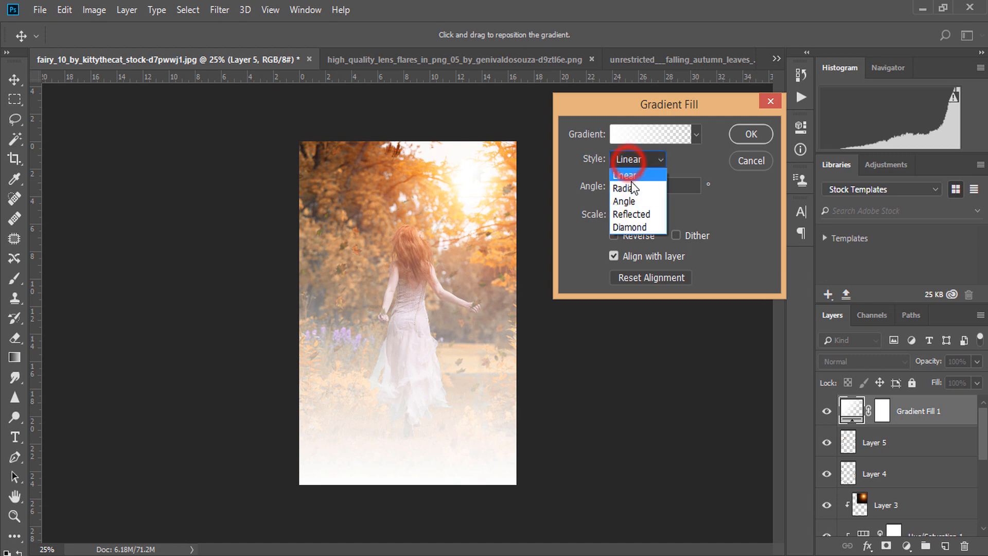
click(632, 184)
click(627, 235)
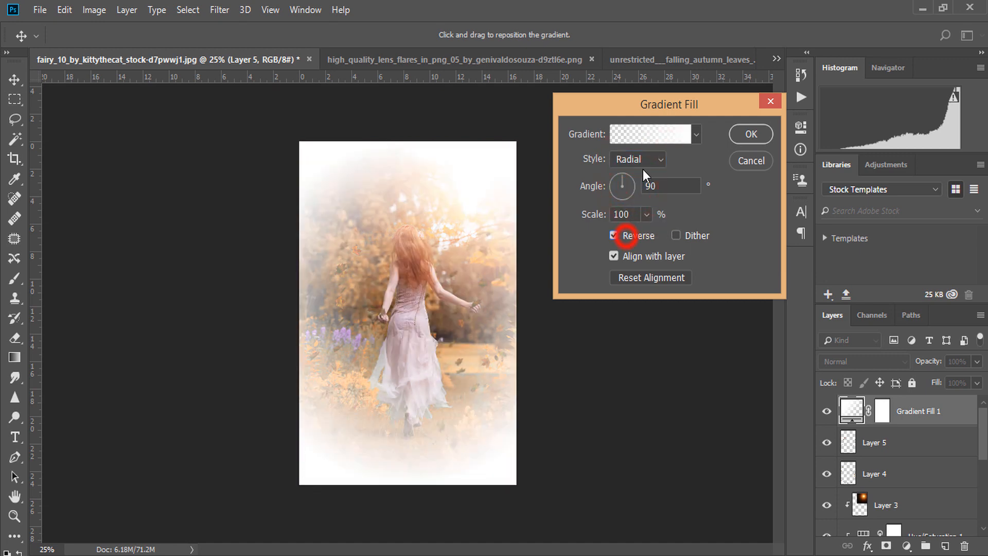
- Apply the Neutral Density preset to the gradient fill with a 129.81° angle and 363% scale, shifting its center slightly upward
click(651, 133)
click(489, 114)
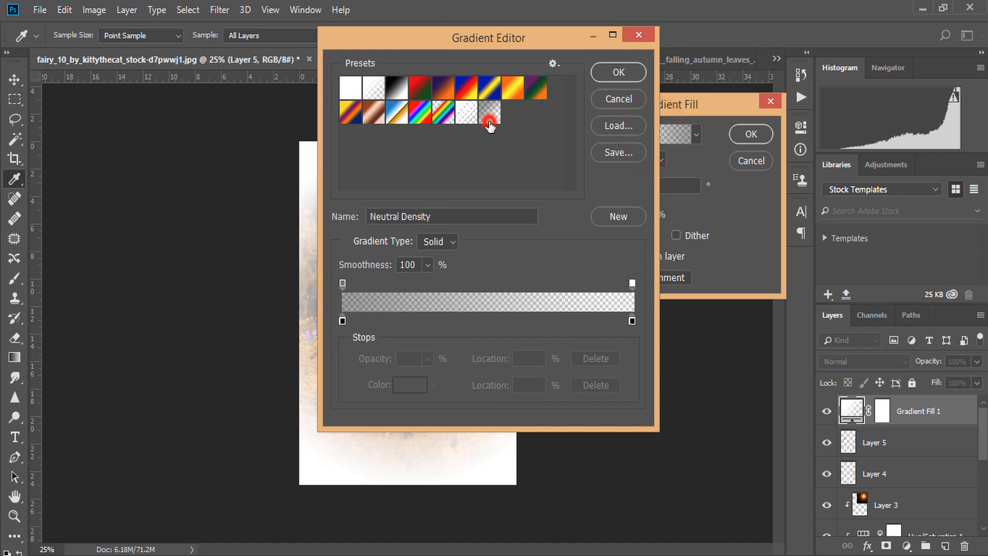
click(616, 75)
click(615, 179)
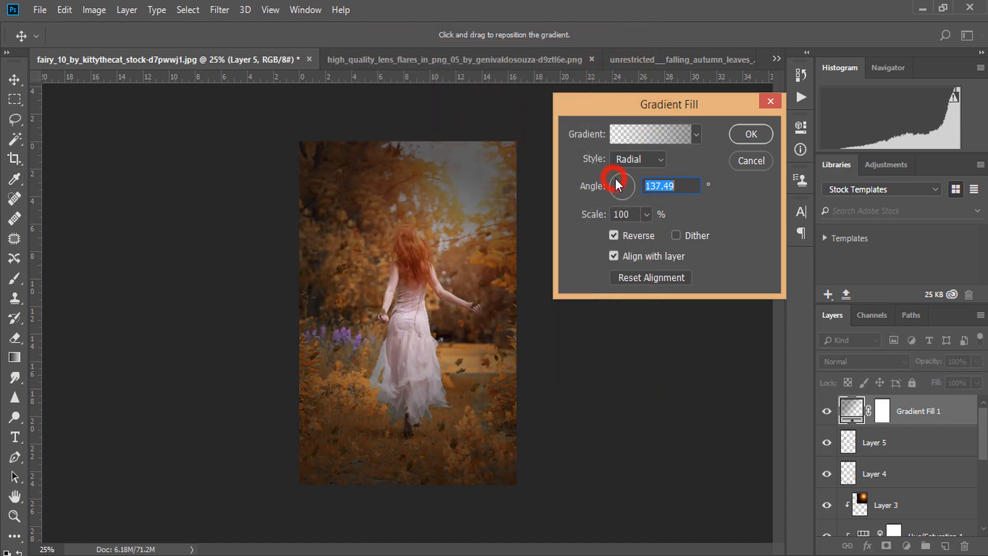
click(643, 213)
drag(482, 307, 474, 269)
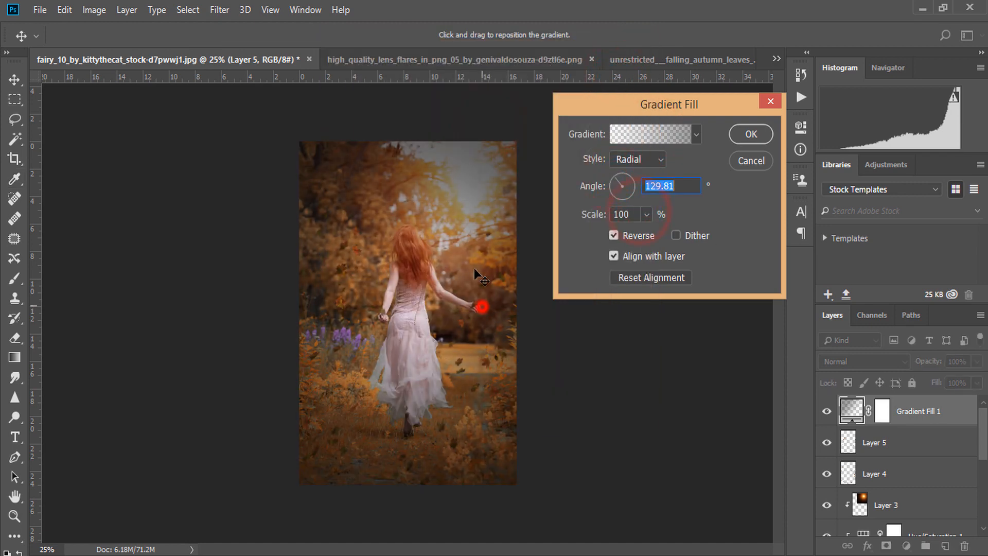
drag(643, 214, 663, 233)
click(741, 136)
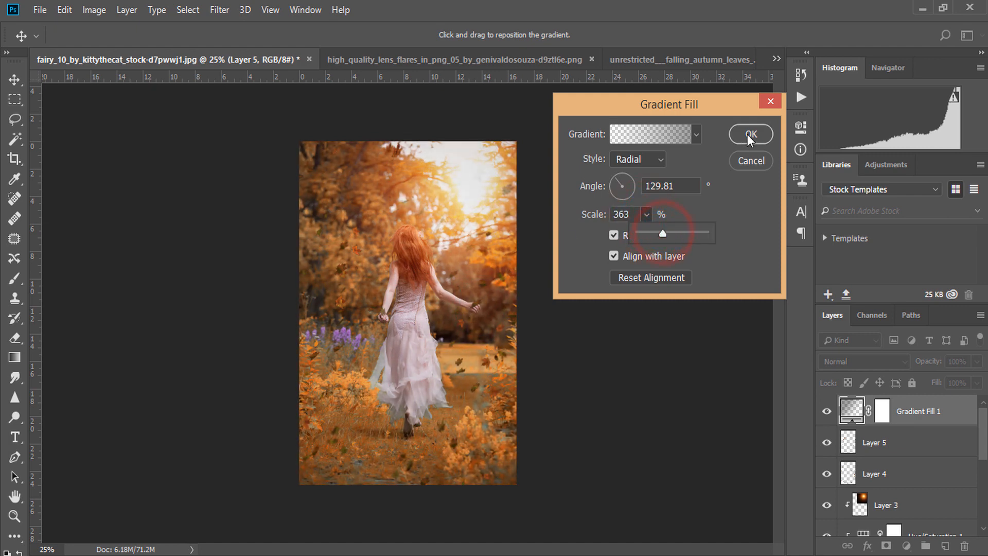
- Compare the photo with and without the gradient fill and reduce that layer's opacity to 53%
click(827, 412)
click(828, 415)
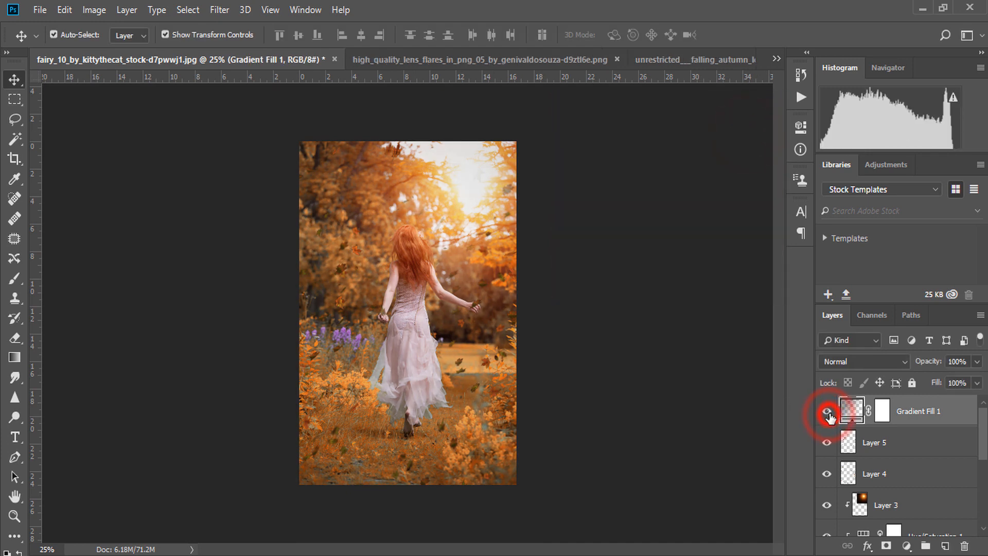
click(978, 361)
drag(971, 371, 945, 378)
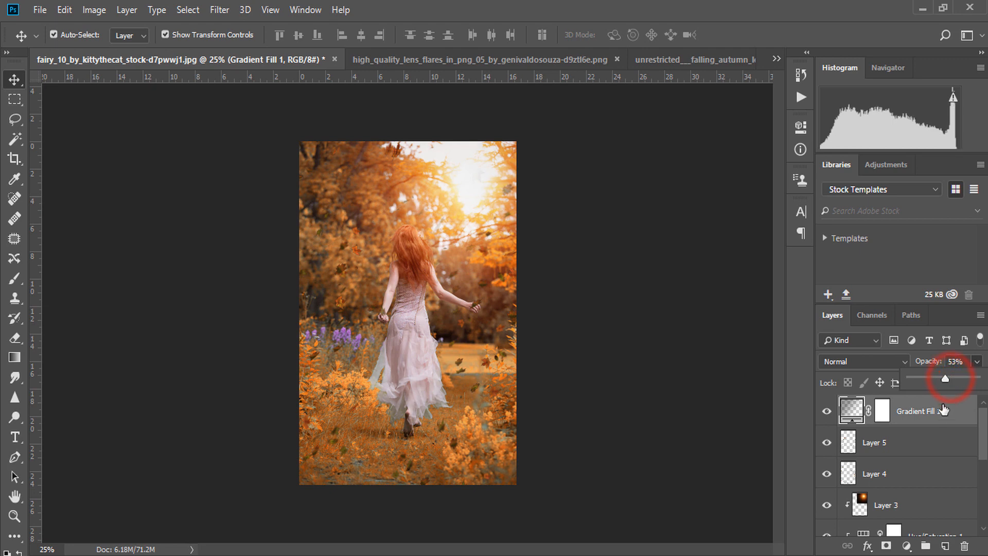
click(937, 413)
- Stamp all visible layers into a new merged layer and add a Selective Color adjustment above it
key(ctrl+shift+alt+e)
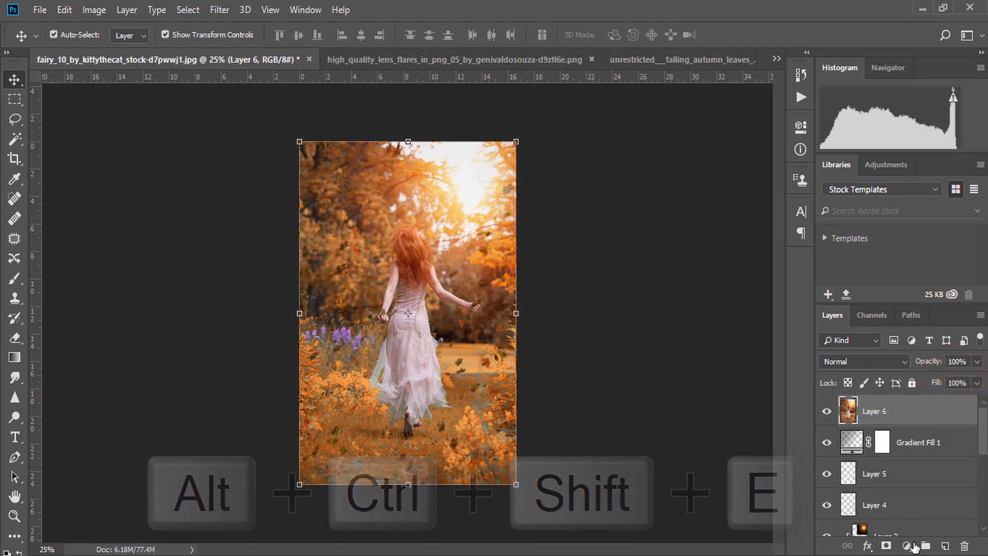
click(911, 545)
click(907, 529)
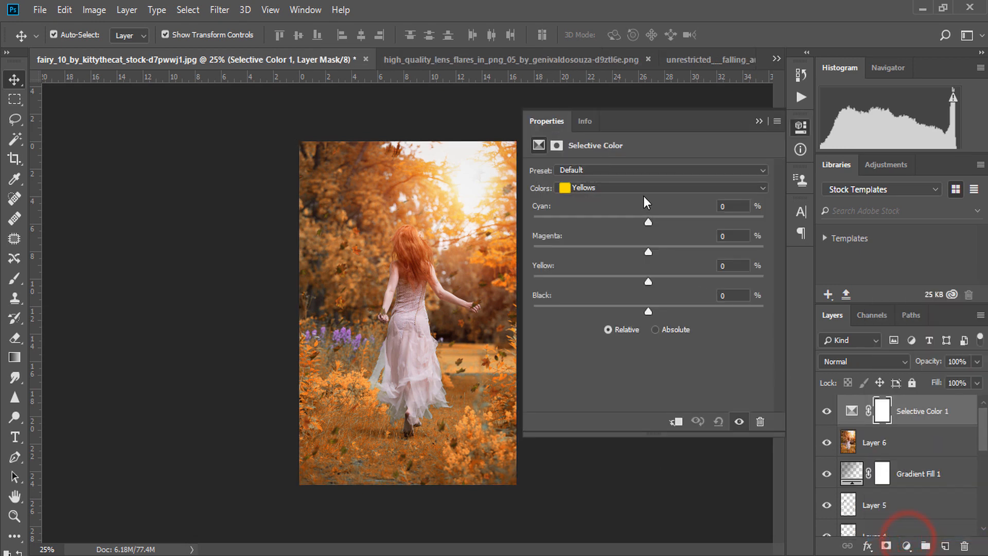
- Adjust the Reds in Selective Color to +21% cyan and +8% black, with slightly more magenta and slightly less yellow
click(634, 188)
click(626, 200)
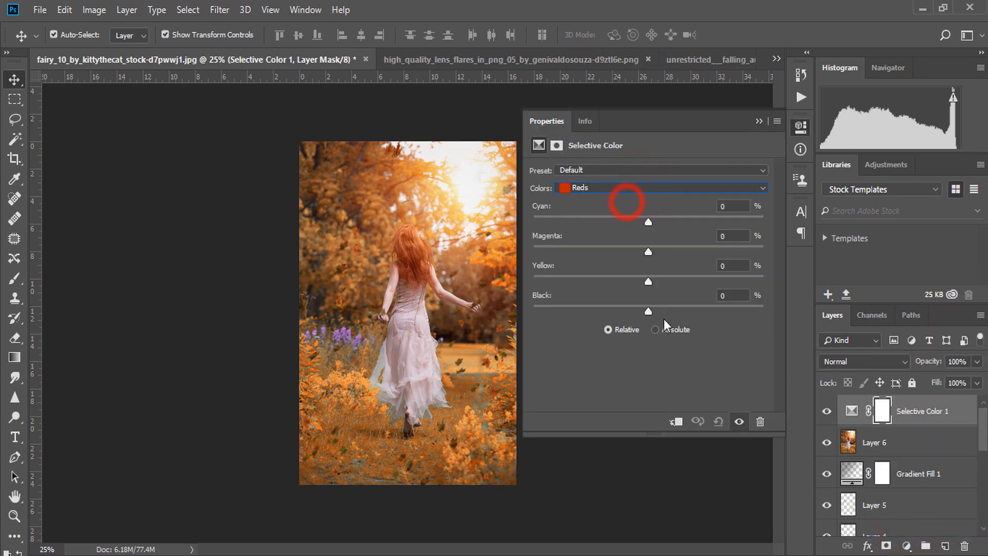
mouse_move(649, 311)
mouse_down()
mouse_move(698, 309)
mouse_move(607, 310)
mouse_move(690, 315)
mouse_move(657, 311)
mouse_up()
drag(650, 218, 671, 212)
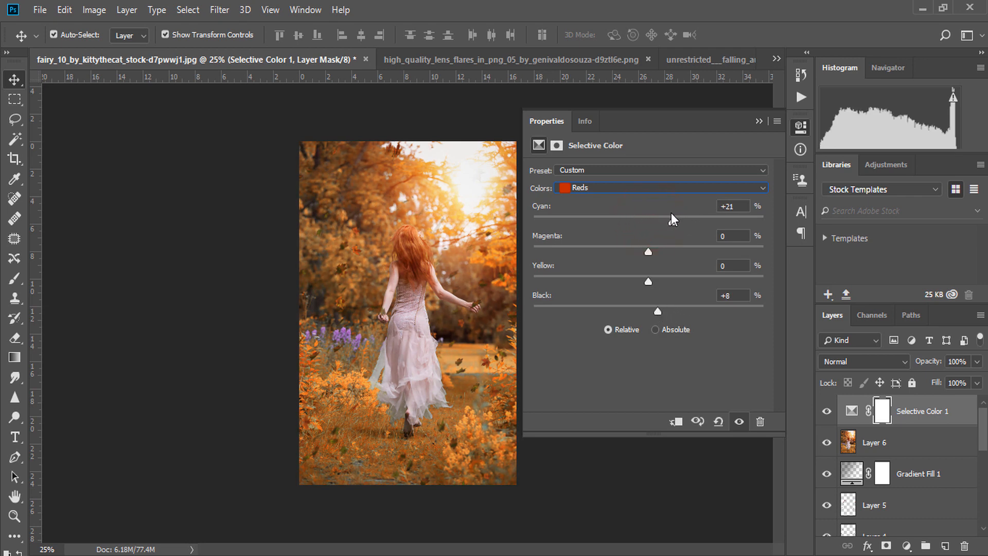
mouse_move(648, 252)
mouse_down()
mouse_move(693, 252)
mouse_move(642, 247)
mouse_move(677, 252)
mouse_move(660, 253)
mouse_up()
mouse_move(648, 281)
mouse_down()
mouse_move(666, 277)
mouse_move(638, 273)
mouse_up()
- Set the Yellows in Selective Color to +35% cyan, +14% magenta, +11% yellow and +12% black
click(626, 188)
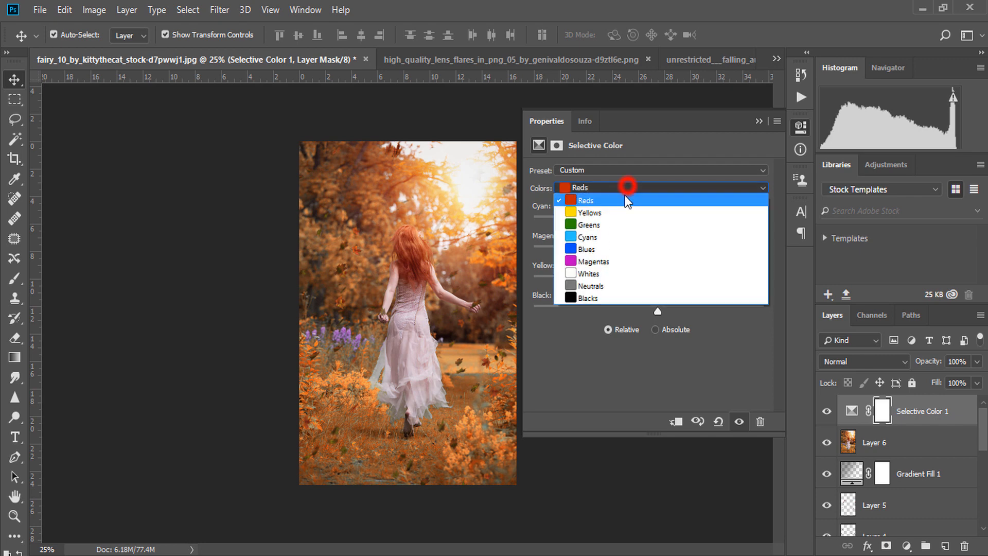
click(622, 213)
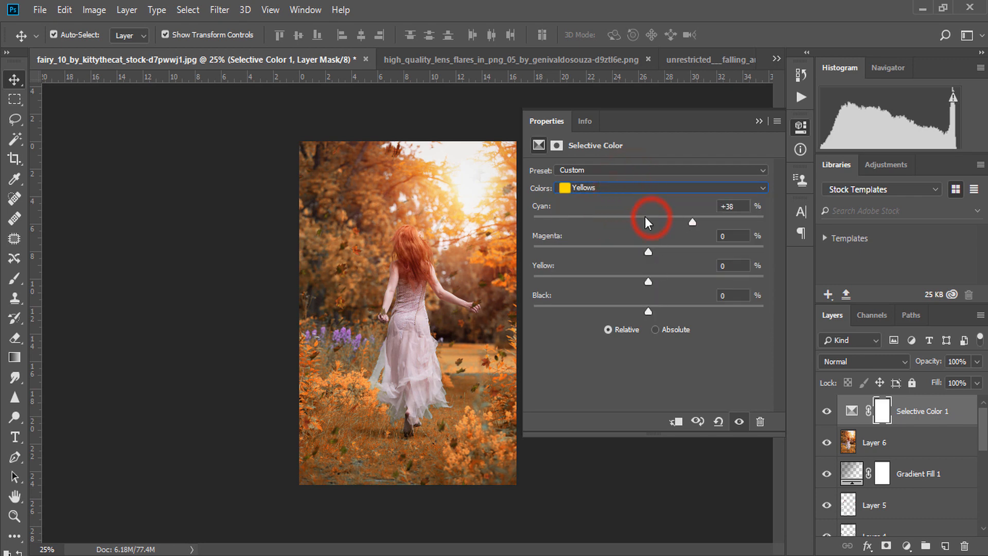
drag(644, 217, 693, 217)
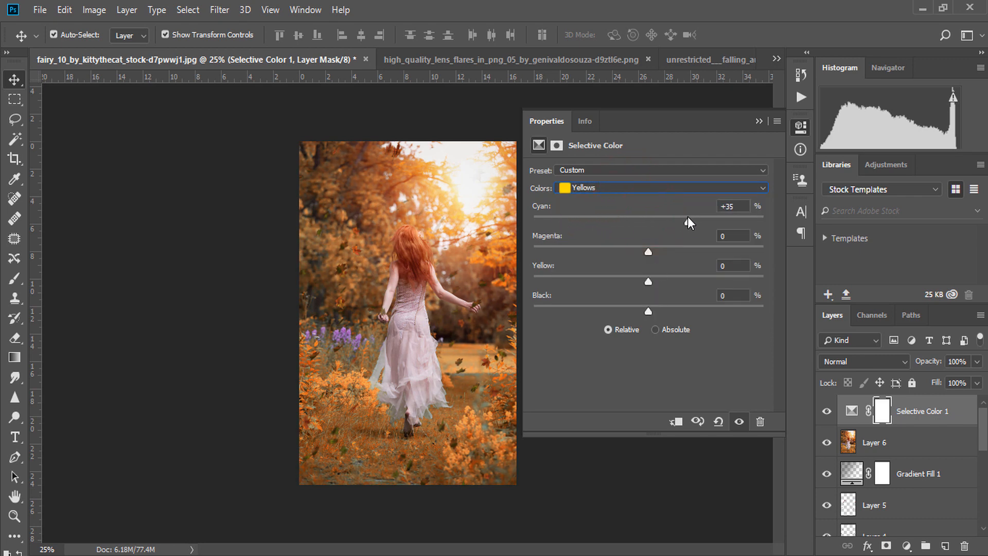
drag(668, 250, 663, 298)
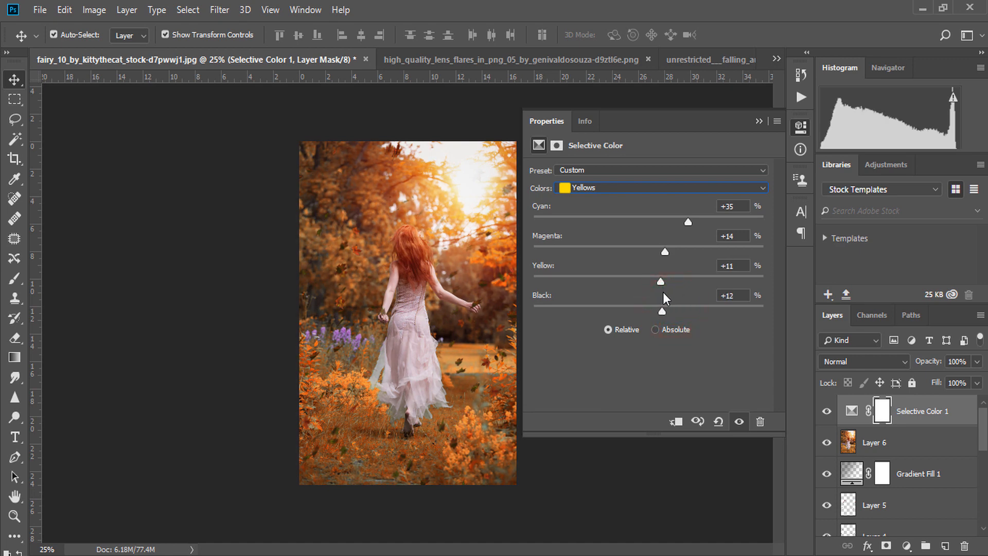
- Close the Selective Color settings and add a Curves adjustment layer above that adjustment
click(642, 190)
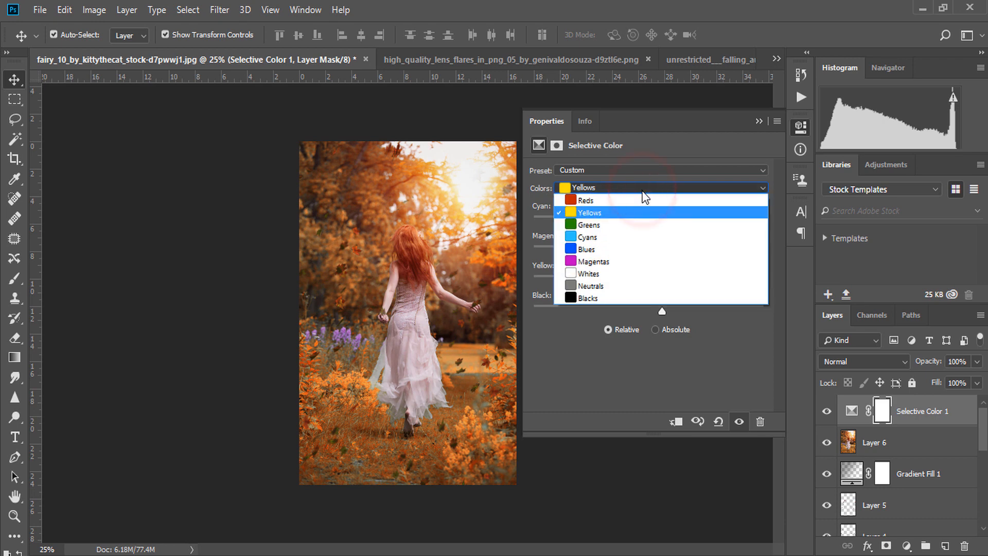
click(643, 193)
click(758, 118)
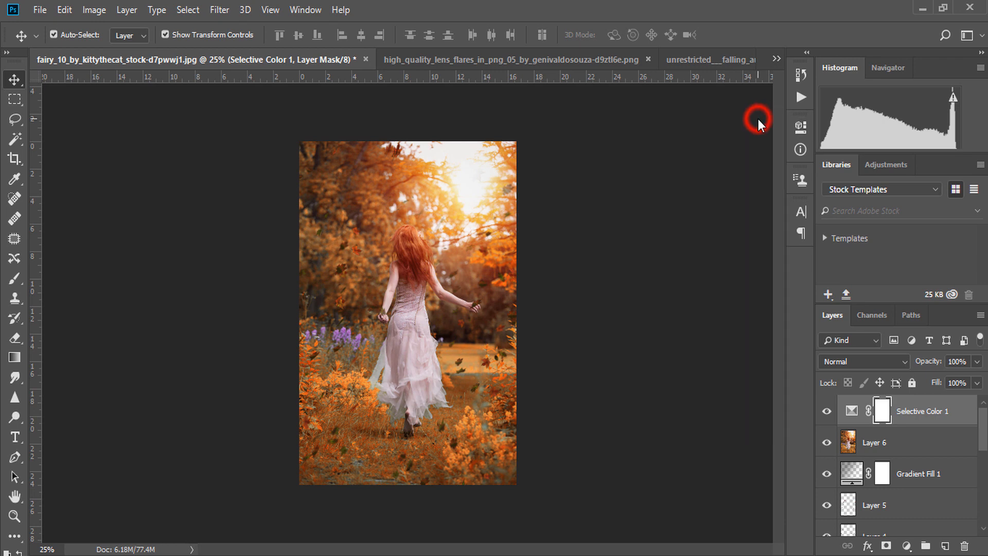
click(657, 502)
click(907, 546)
click(903, 350)
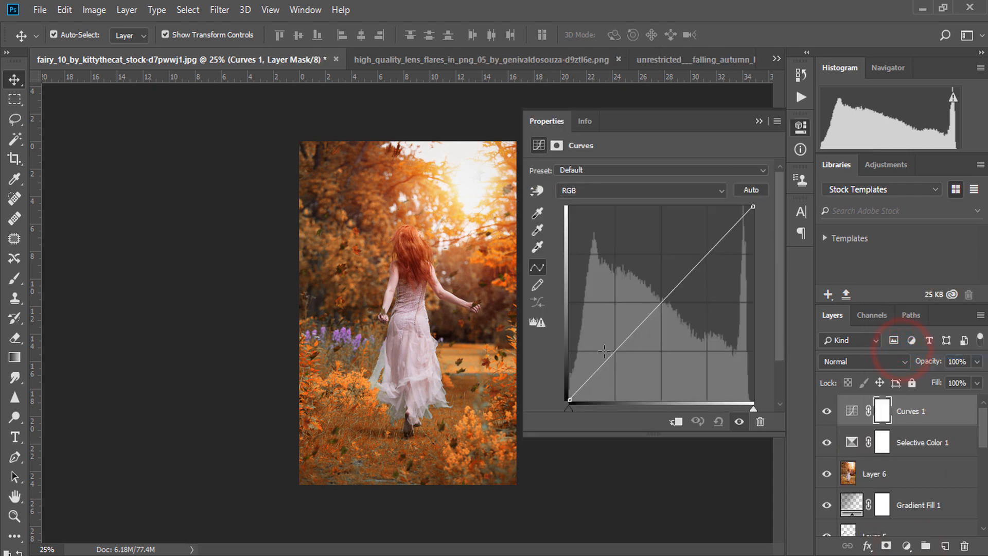
- Anchor three evenly spaced points along the RGB curve and raise its black point to fade the shadows
click(708, 253)
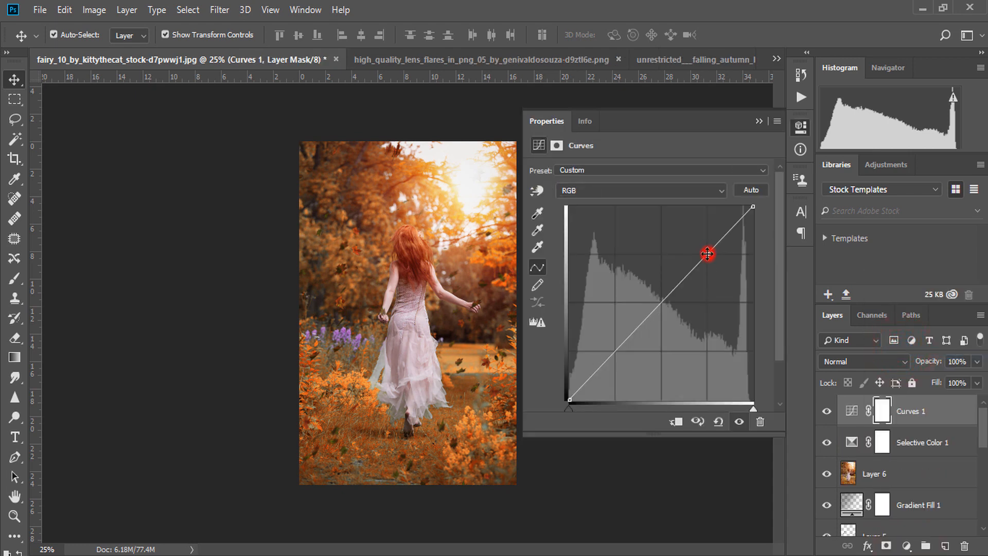
click(660, 301)
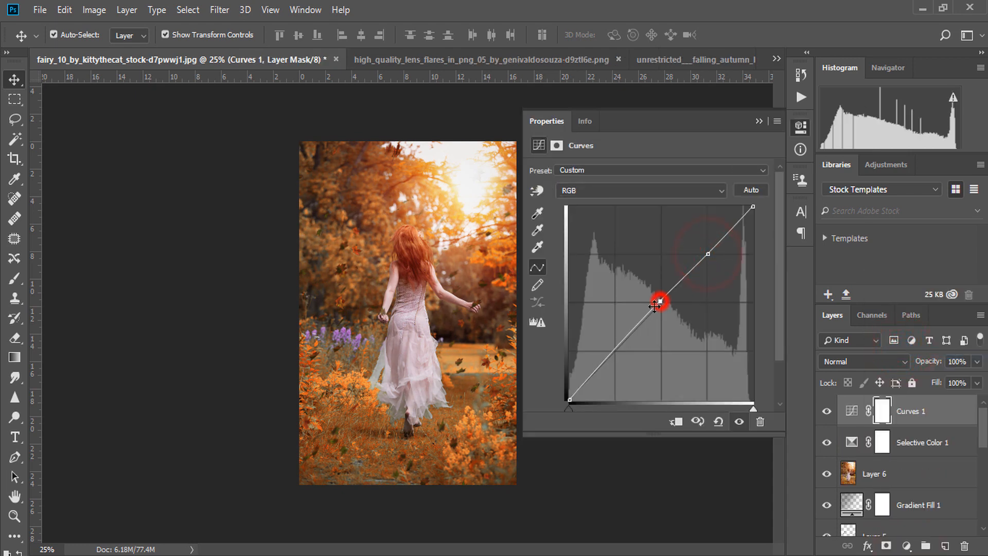
click(614, 352)
drag(570, 400, 556, 379)
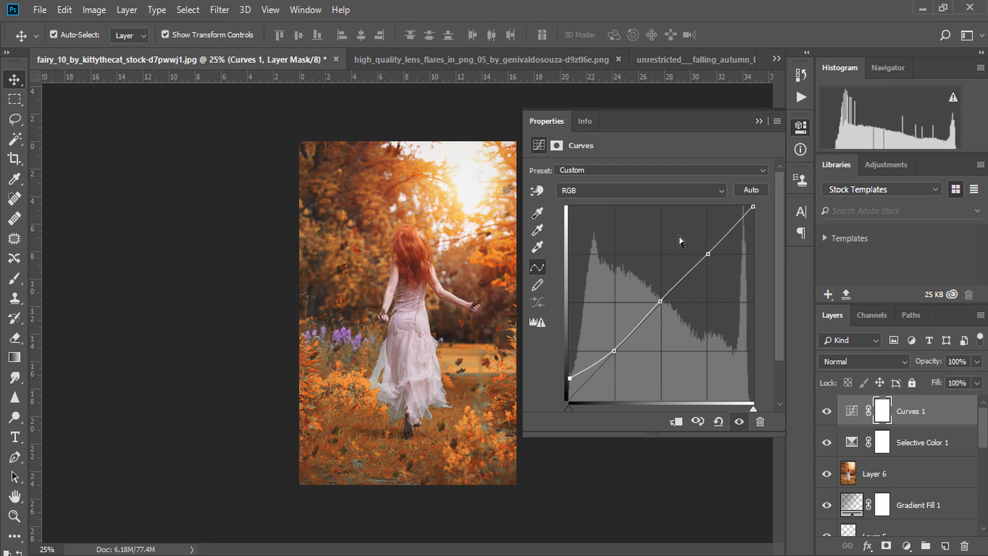
click(756, 123)
- Merge all visible layers into one and open the merged image in the Camera Raw filter
right_click(916, 412)
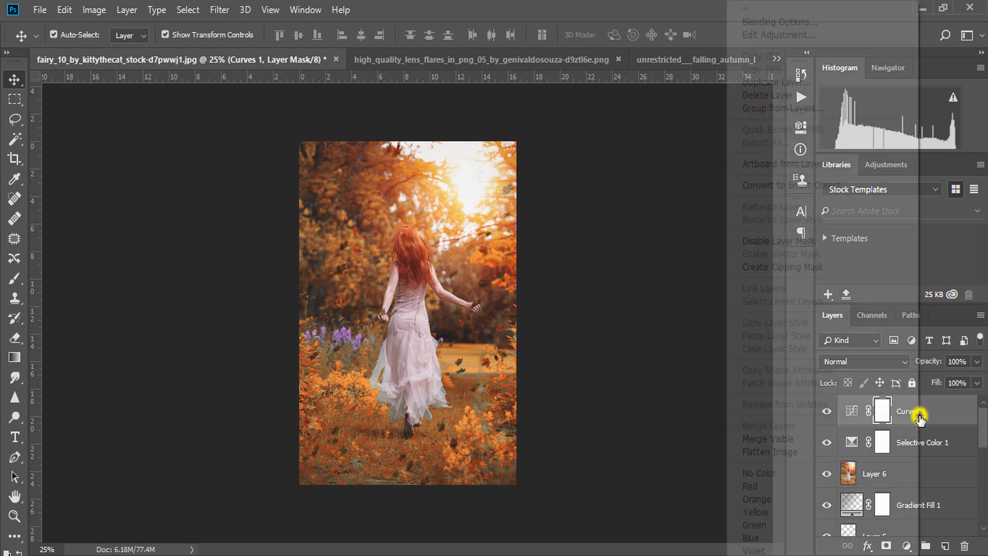
click(804, 440)
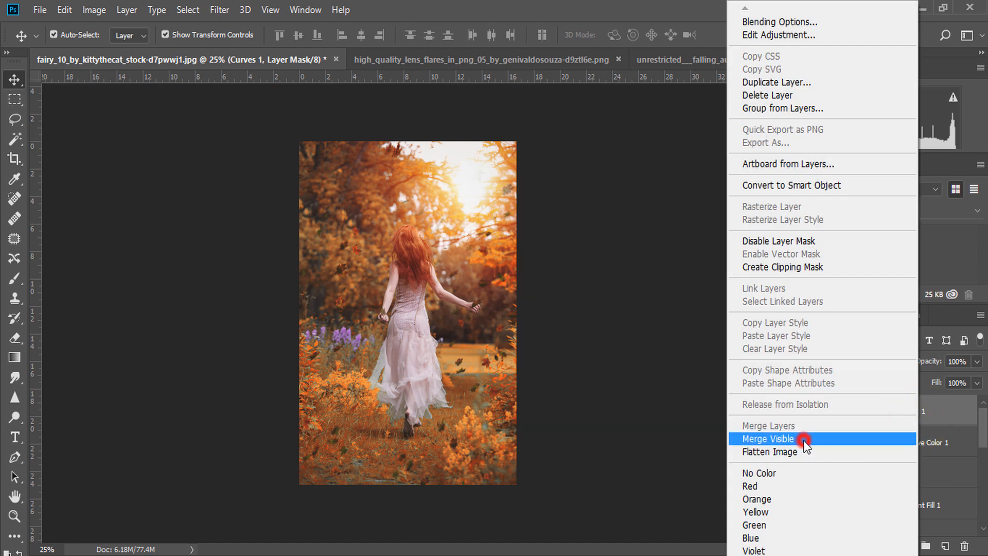
click(223, 8)
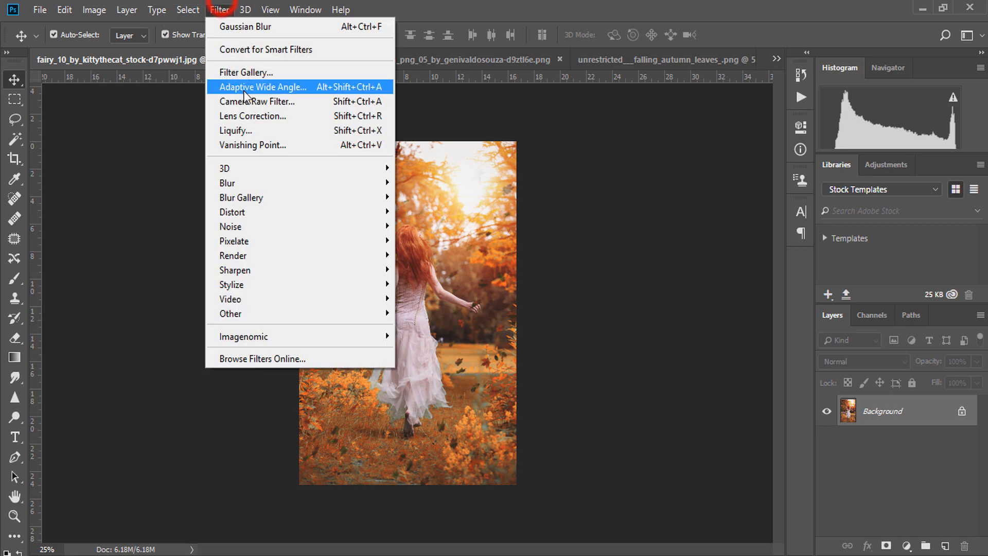
click(258, 100)
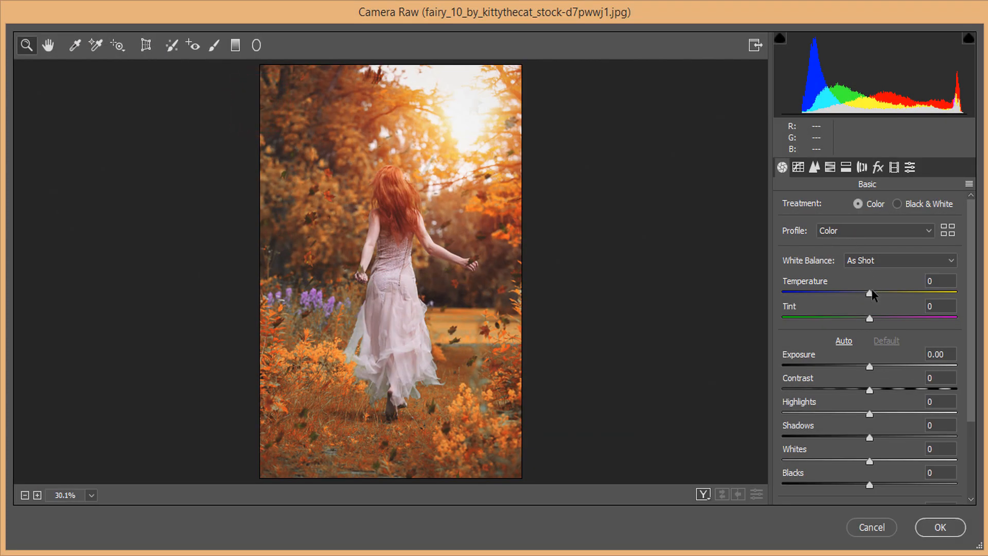
- Set the Camera Raw temperature to -9 and tint to +5, and lower the blacks slightly
drag(870, 292, 876, 318)
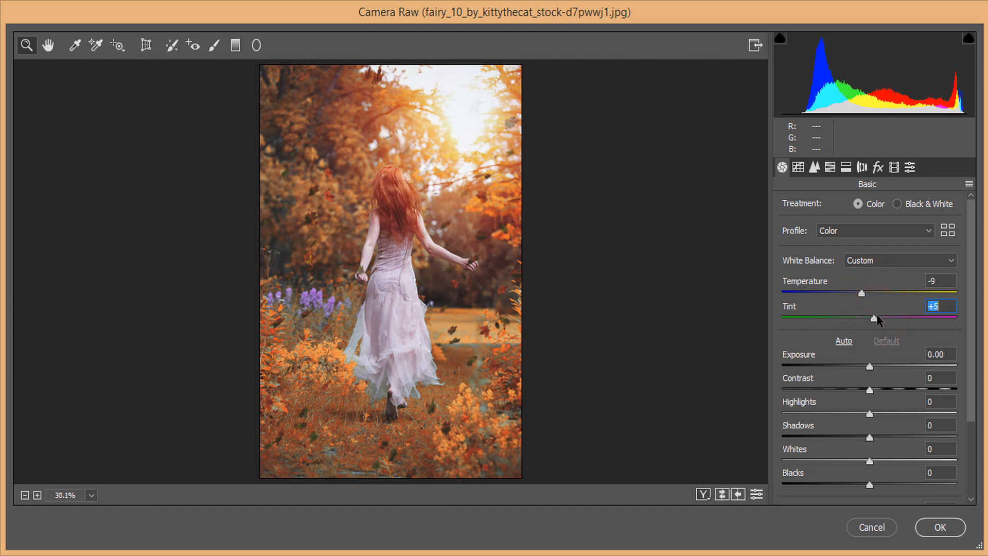
scroll(868, 453, down, 3)
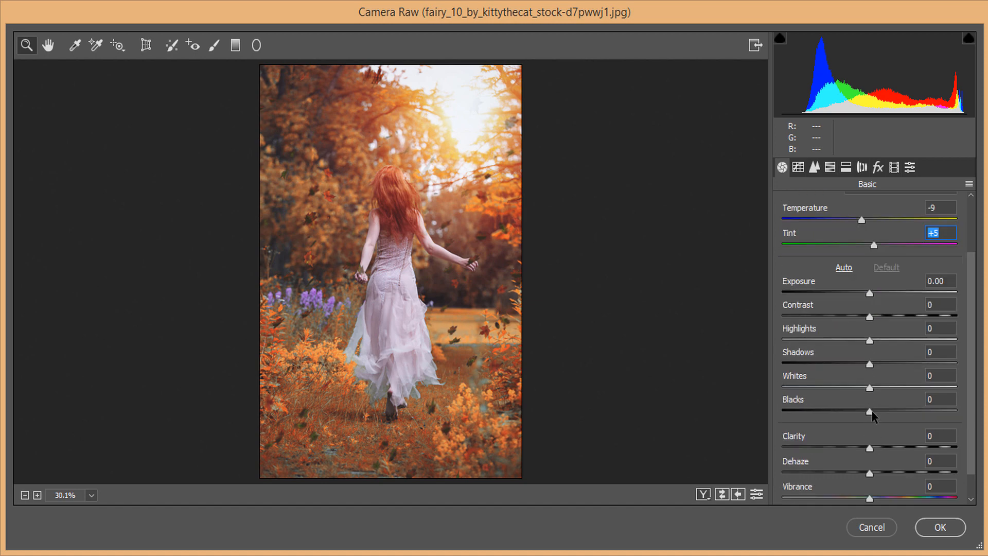
click(871, 412)
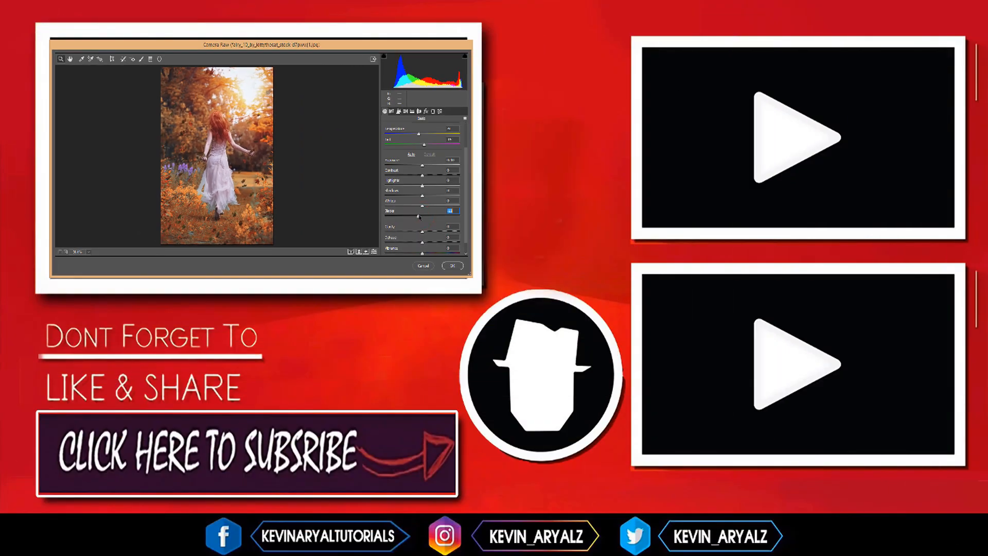
- Raise the vibrance slightly in the Camera Raw basic adjustments and apply the filter
click(427, 111)
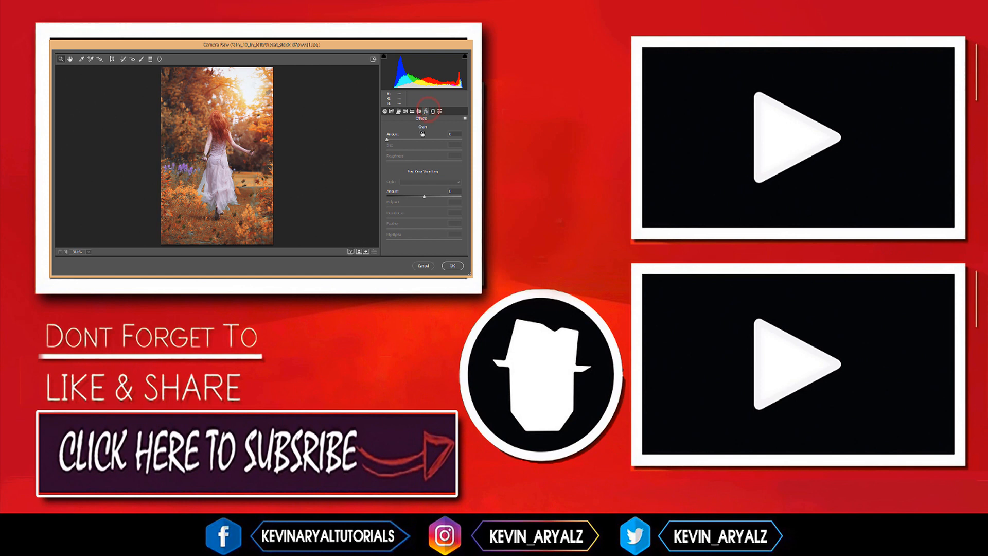
click(385, 112)
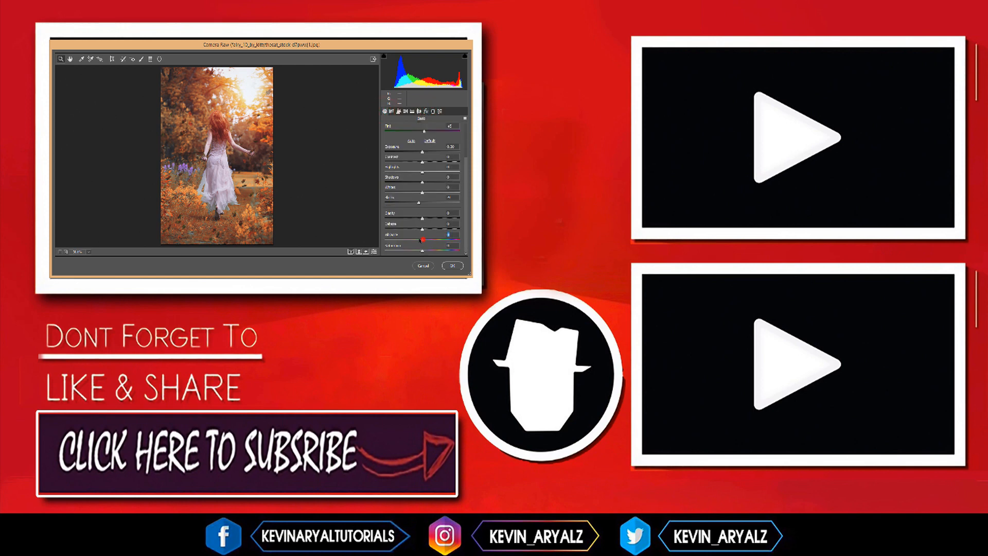
drag(422, 239, 427, 240)
click(452, 265)
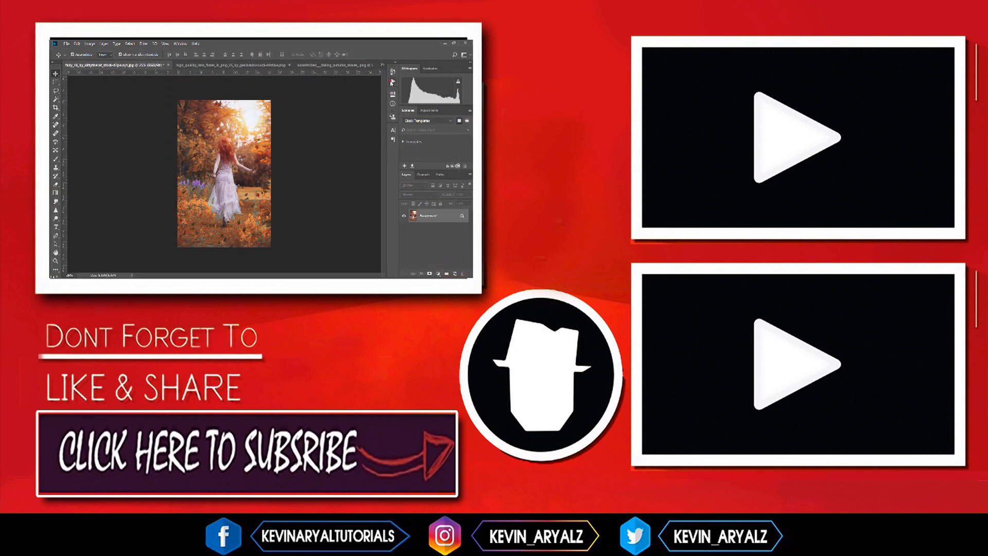
- Take a history snapshot of the finished image and compare it with the original photo, ending on the snapshot
click(392, 82)
click(328, 69)
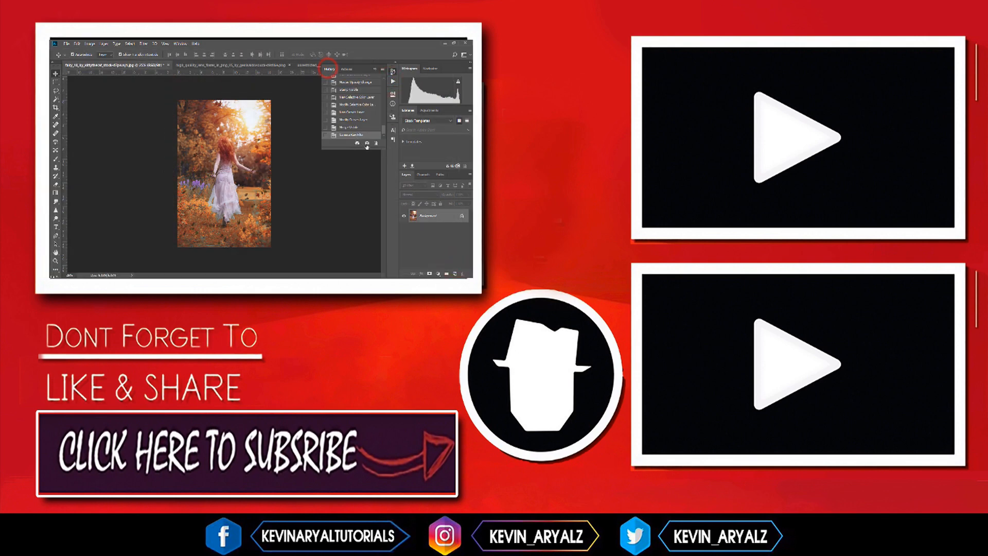
scroll(361, 108, up, 10)
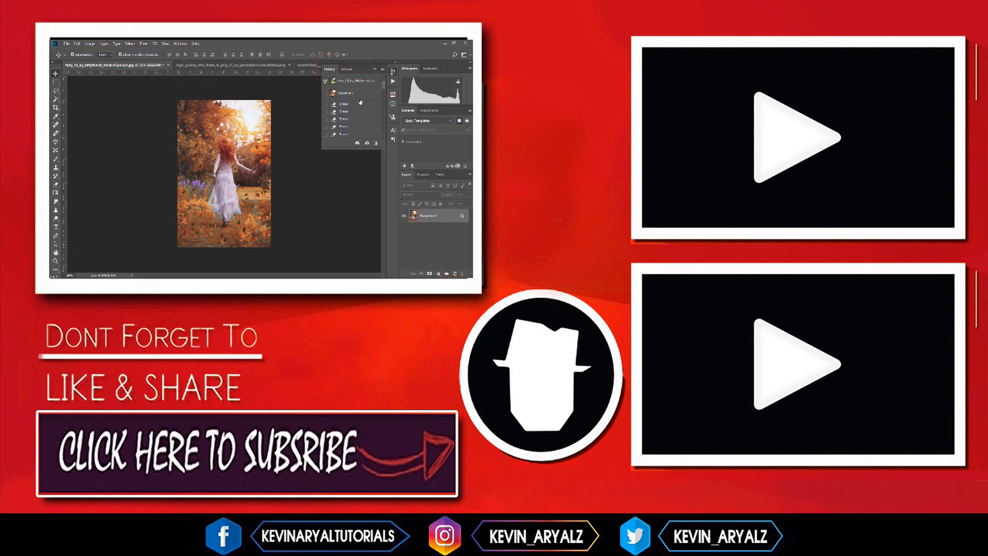
click(356, 81)
click(356, 94)
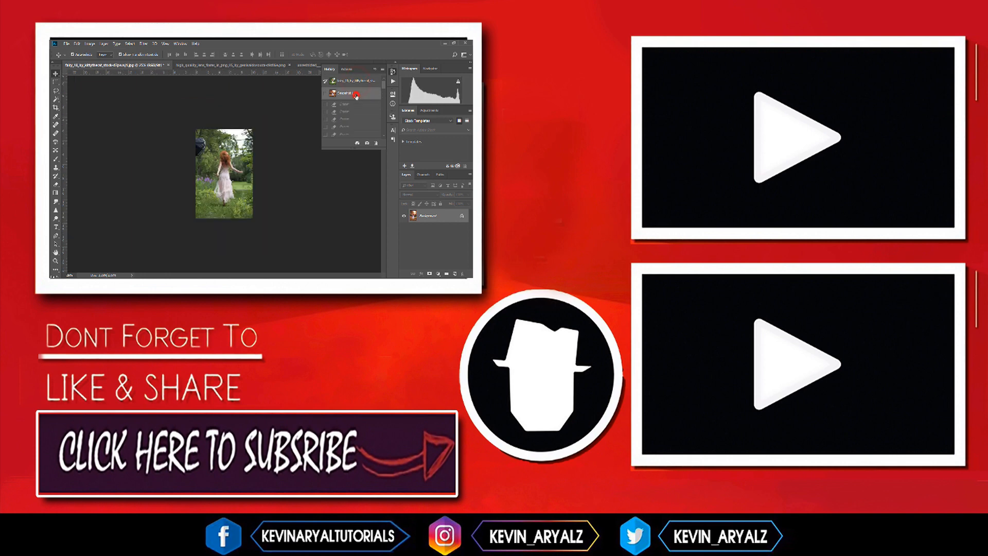
click(361, 80)
click(359, 93)
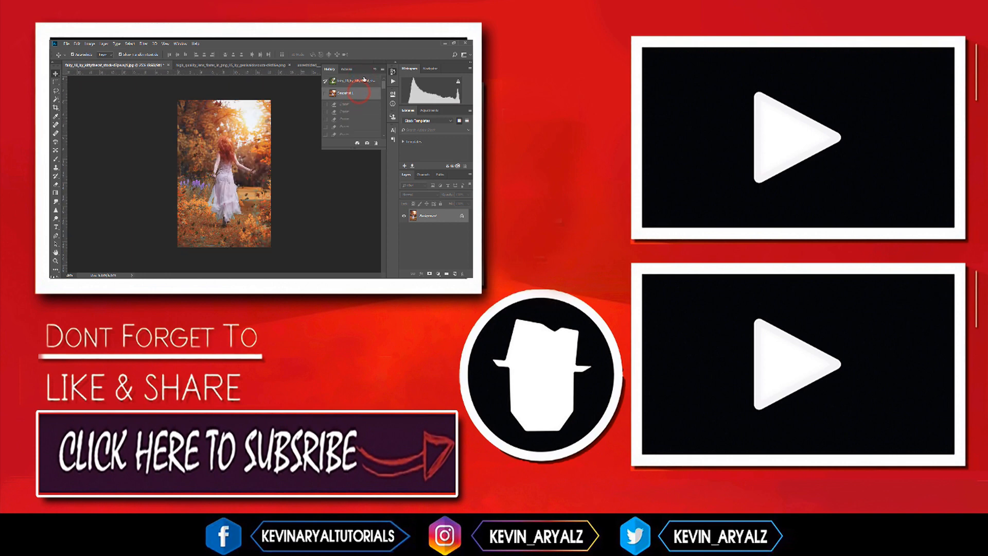